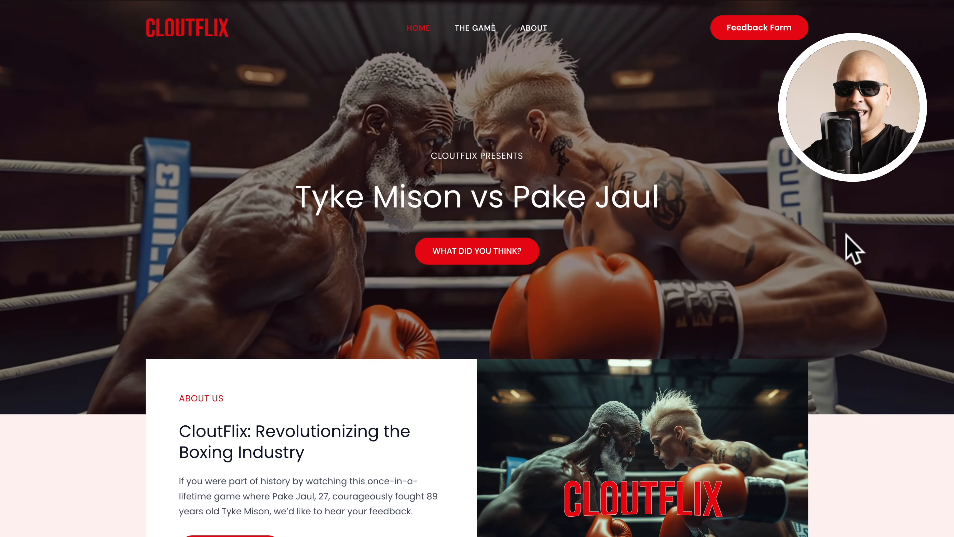
- Look through the CloutFlix homepage and its feedback form, from the name fields down to the consent checkbox
{"action": "scroll", "coordinate": [854, 250], "scroll_direction": "down", "scroll_amount": 3}
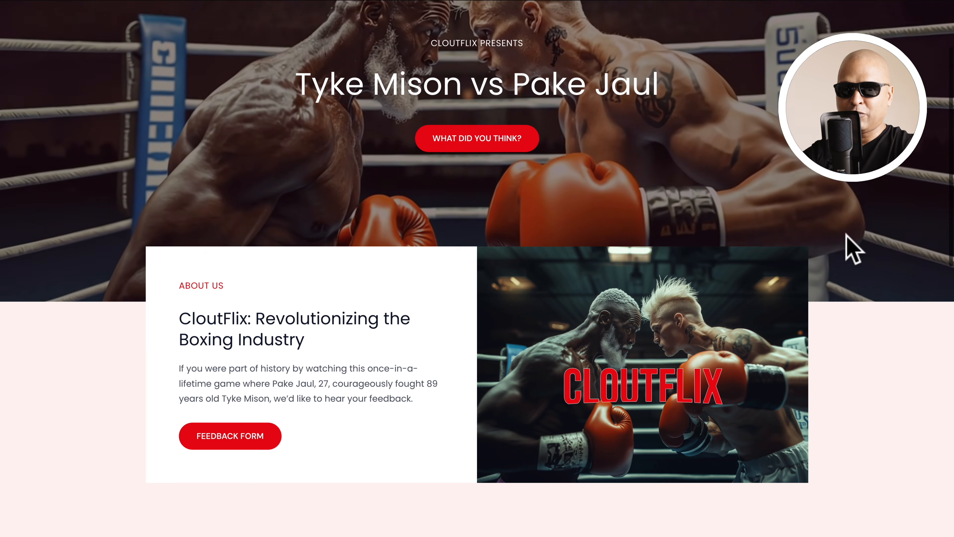
{"action": "scroll", "coordinate": [853, 250], "scroll_direction": "down", "scroll_amount": 10}
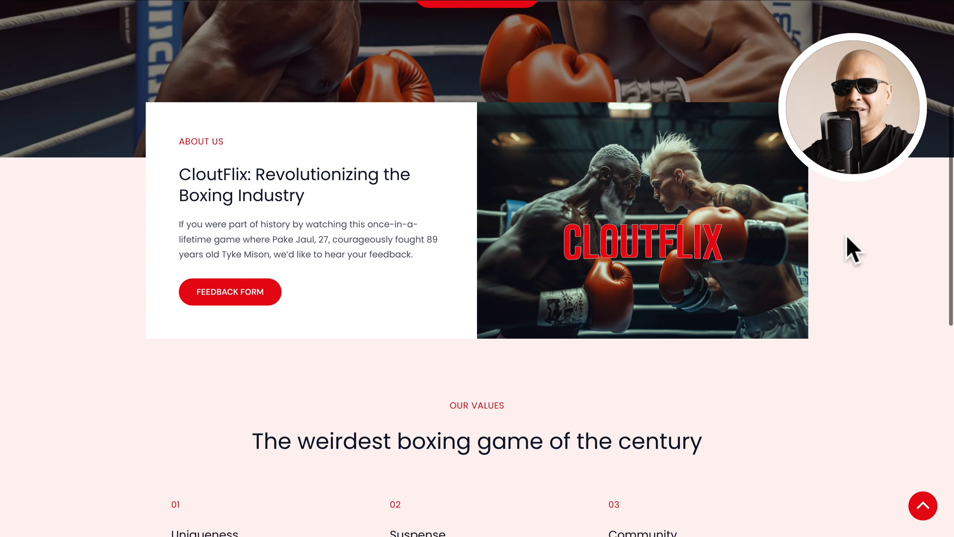
{"action": "scroll", "coordinate": [853, 250], "scroll_direction": "down", "scroll_amount": 3}
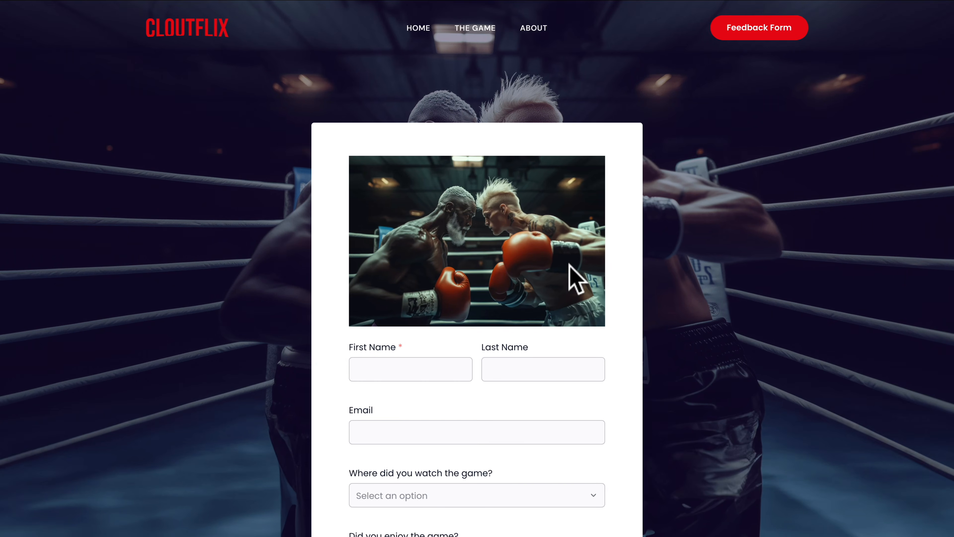
{"action": "scroll", "coordinate": [582, 308], "scroll_direction": "down", "scroll_amount": 2}
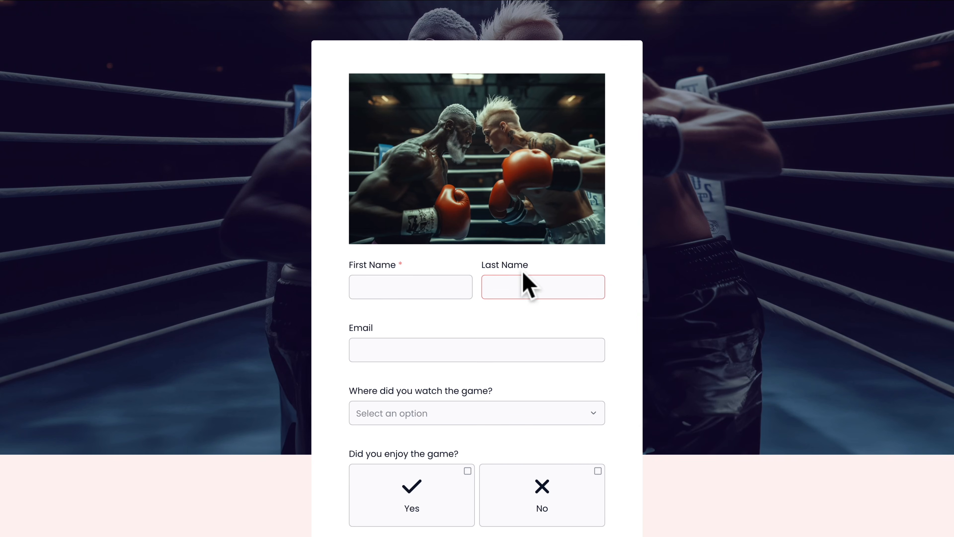
{"action": "scroll", "coordinate": [450, 330], "scroll_direction": "down", "scroll_amount": 2}
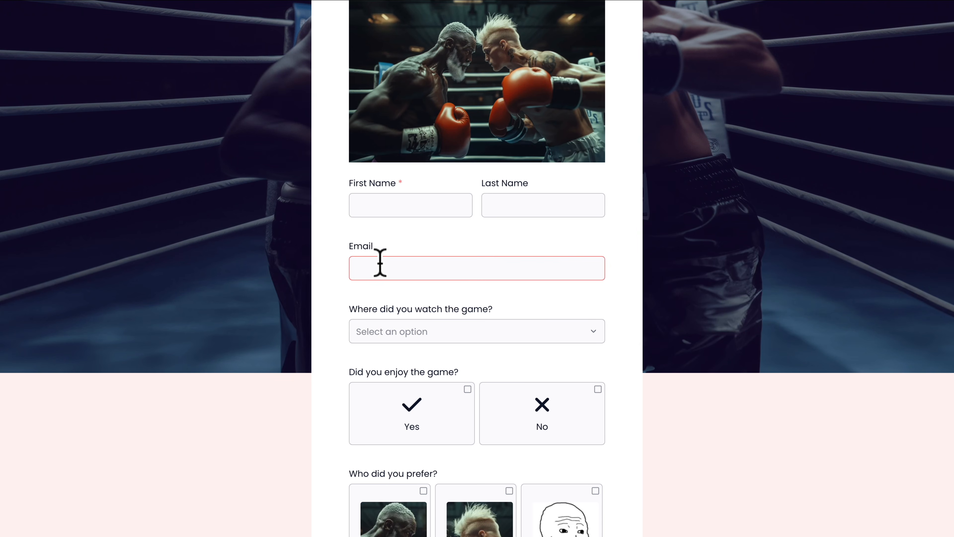
{"action": "scroll", "coordinate": [366, 303], "scroll_direction": "down", "scroll_amount": 2}
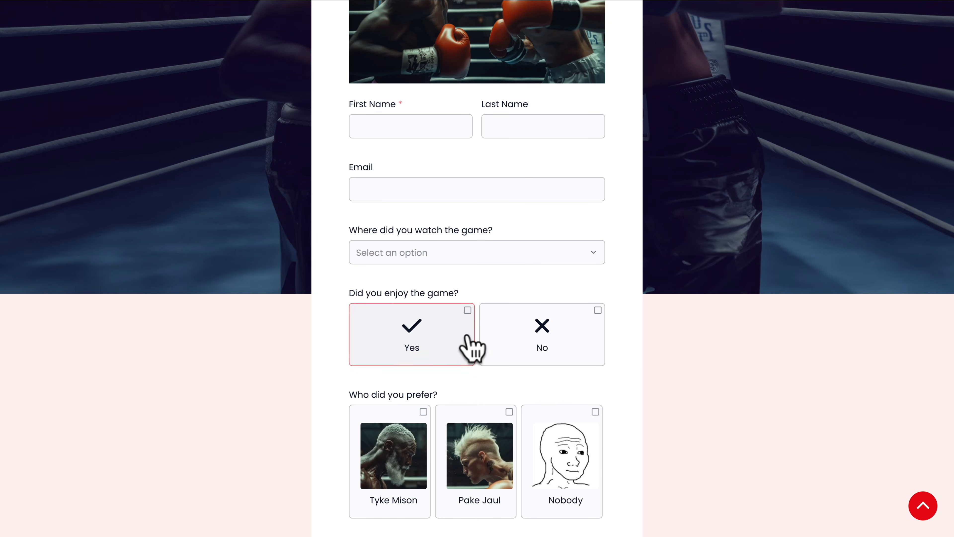
{"action": "scroll", "coordinate": [469, 346], "scroll_direction": "down", "scroll_amount": 4}
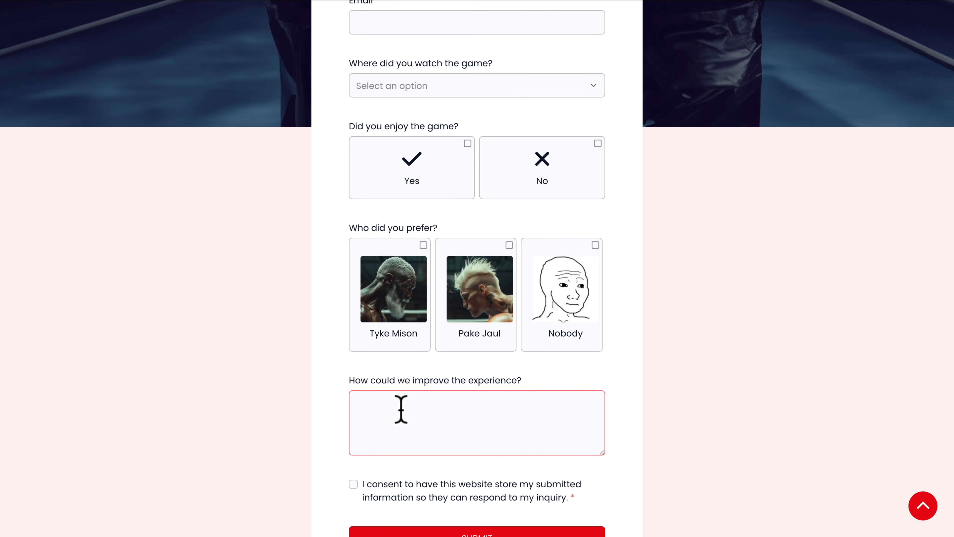
{"action": "scroll", "coordinate": [402, 409], "scroll_direction": "down", "scroll_amount": 3}
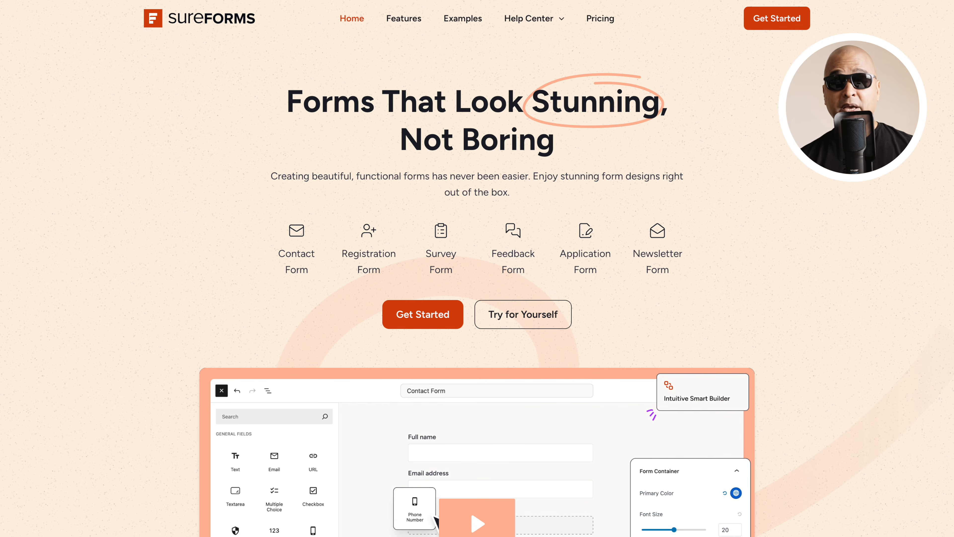
- Look over the SureForms homepage and go to the next page of the Spectra test-drive form
{"action": "scroll", "coordinate": [477, 268], "scroll_direction": "down", "scroll_amount": 3}
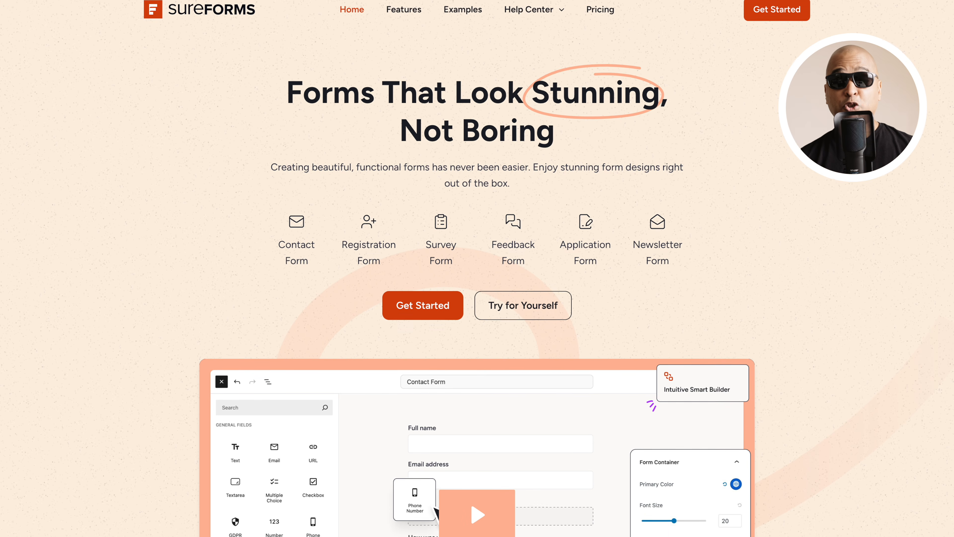
{"action": "scroll", "coordinate": [478, 268], "scroll_direction": "down", "scroll_amount": 3}
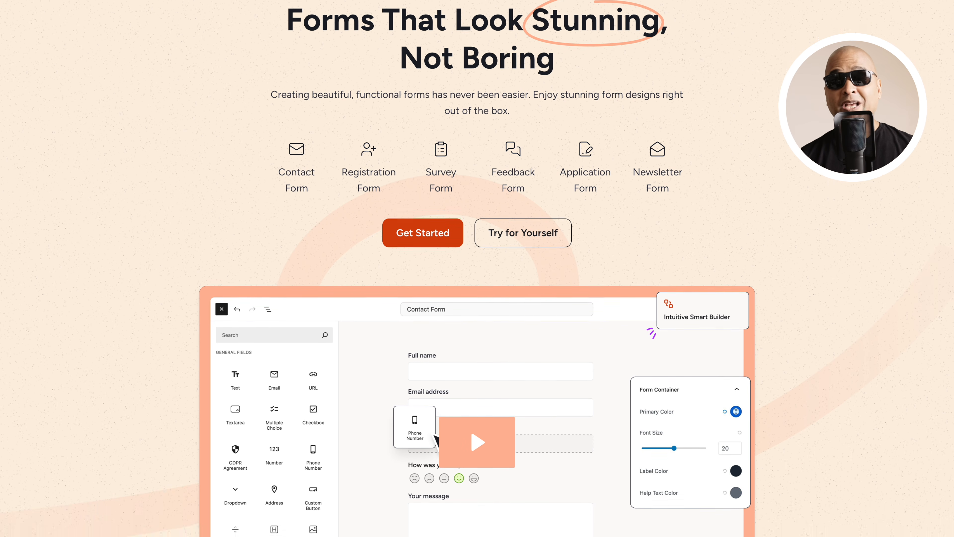
{"action": "scroll", "coordinate": [477, 268], "scroll_direction": "down", "scroll_amount": 3}
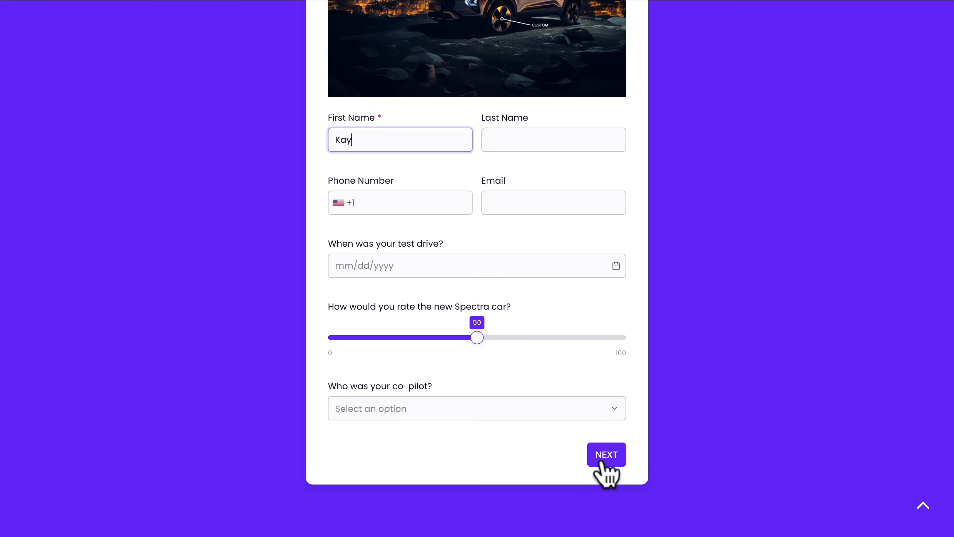
{"action": "left_click", "coordinate": [607, 455]}
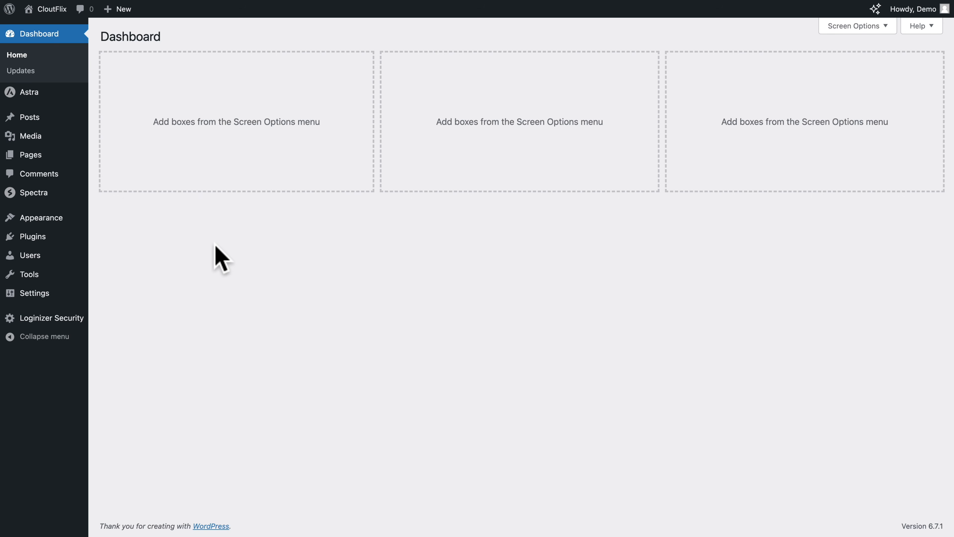
- Find the SureForms form builder in the WordPress plugin directory, then install and activate it
{"action": "mouse_move", "coordinate": [56, 241]}
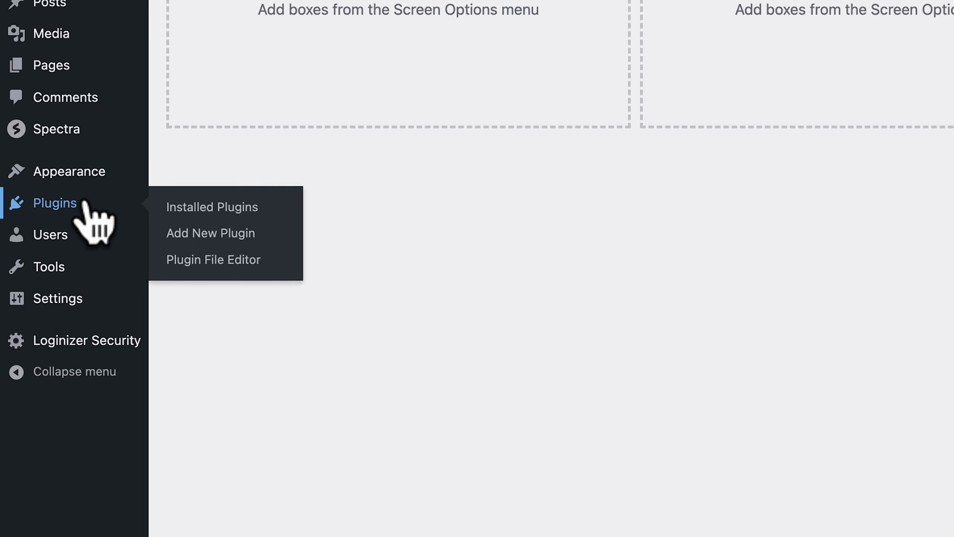
{"action": "left_click", "coordinate": [205, 236]}
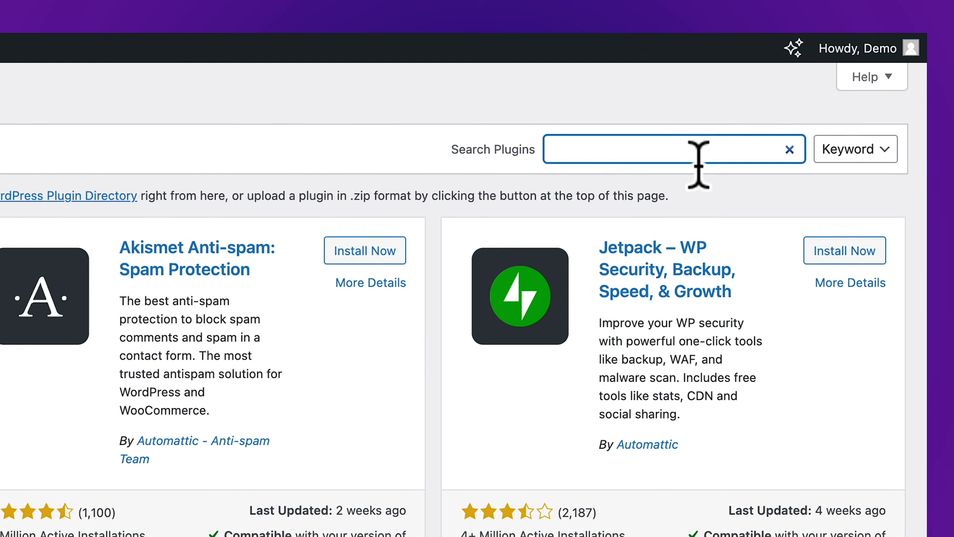
{"action": "type", "text": "SureForms"}
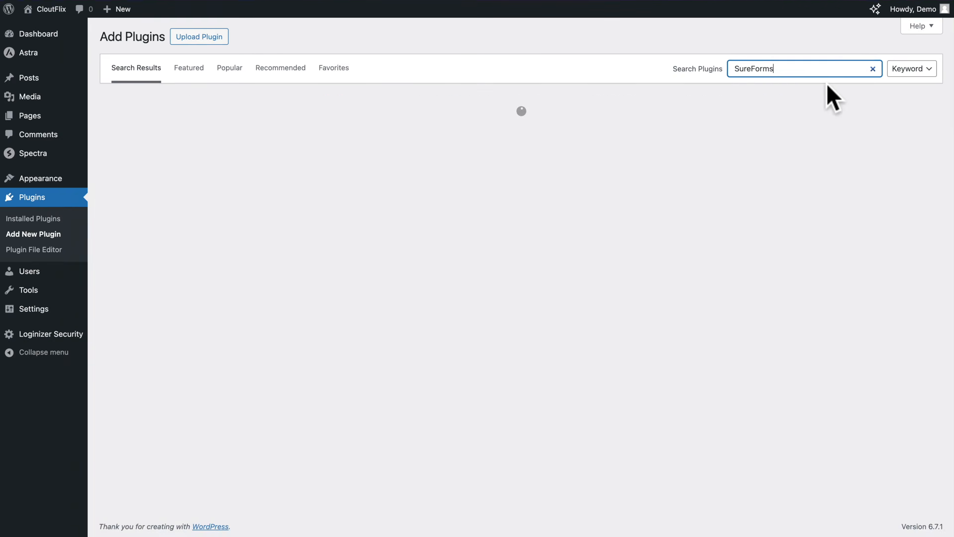
{"action": "left_click", "coordinate": [324, 135]}
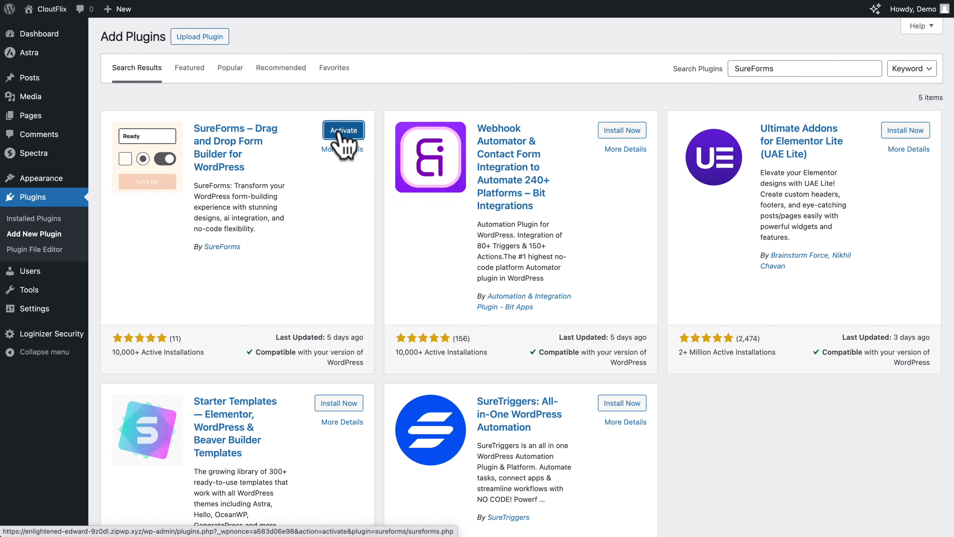
{"action": "left_click", "coordinate": [343, 131]}
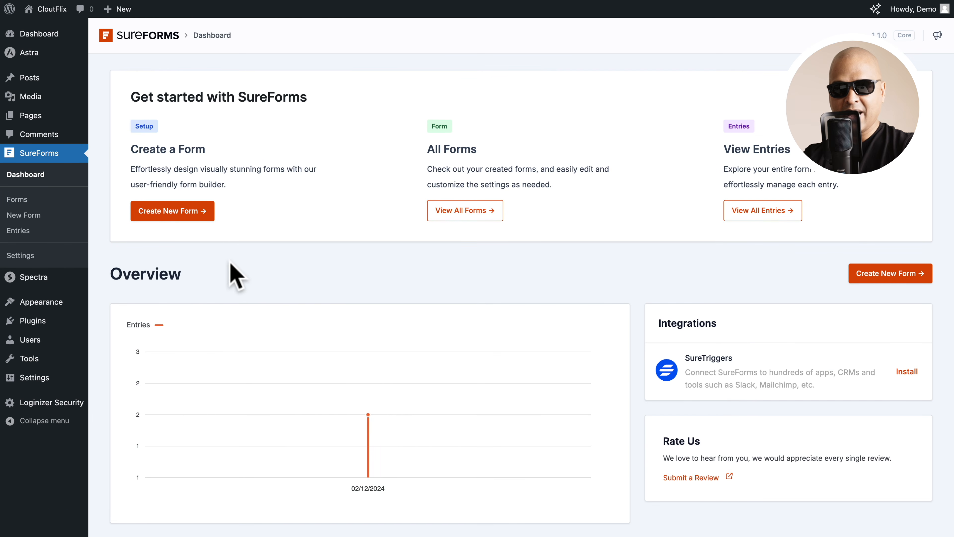
- Review the General options and the validation error messages in the SureForms settings
{"action": "left_click", "coordinate": [22, 256]}
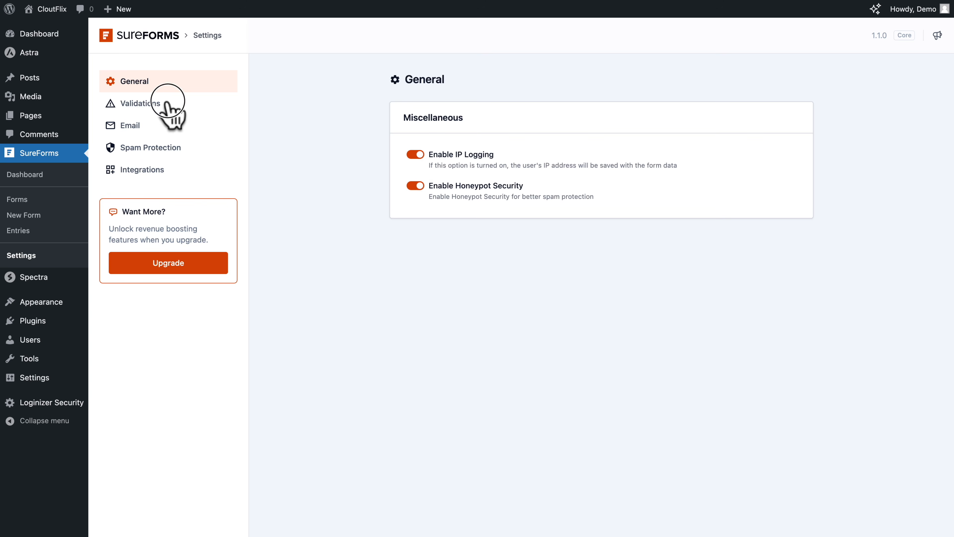
{"action": "left_click", "coordinate": [164, 105]}
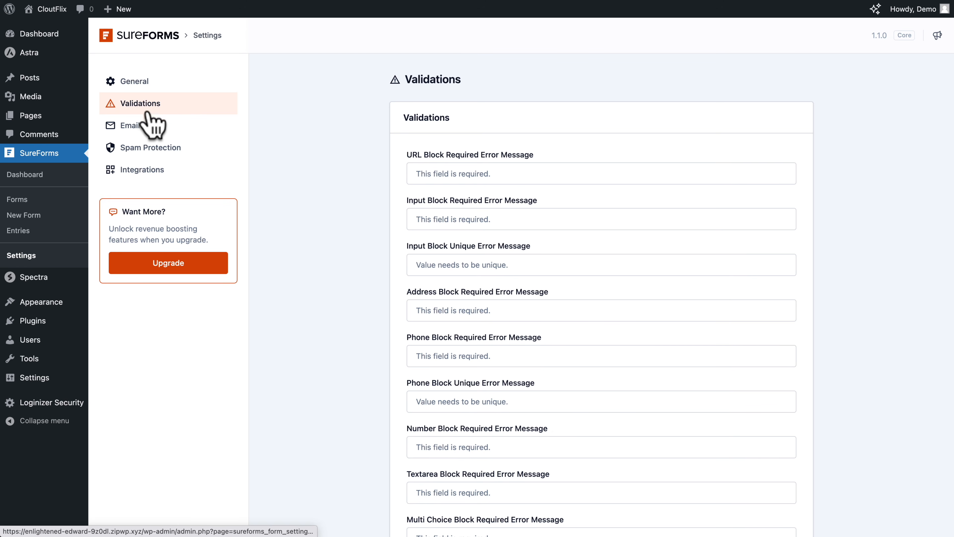
- Enable email summaries in the SureForms email settings and look at the days offered for scheduled reports
{"action": "left_click", "coordinate": [130, 127]}
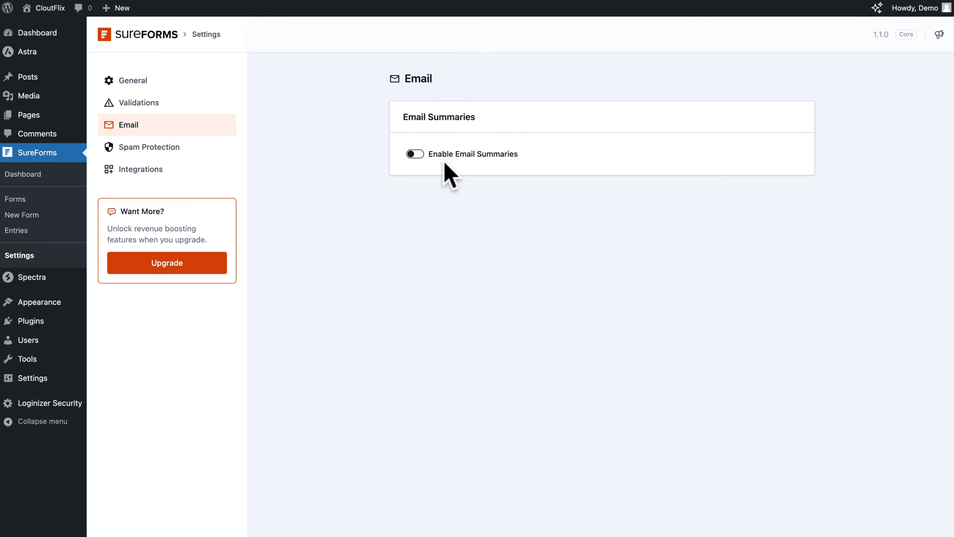
{"action": "left_click", "coordinate": [415, 154]}
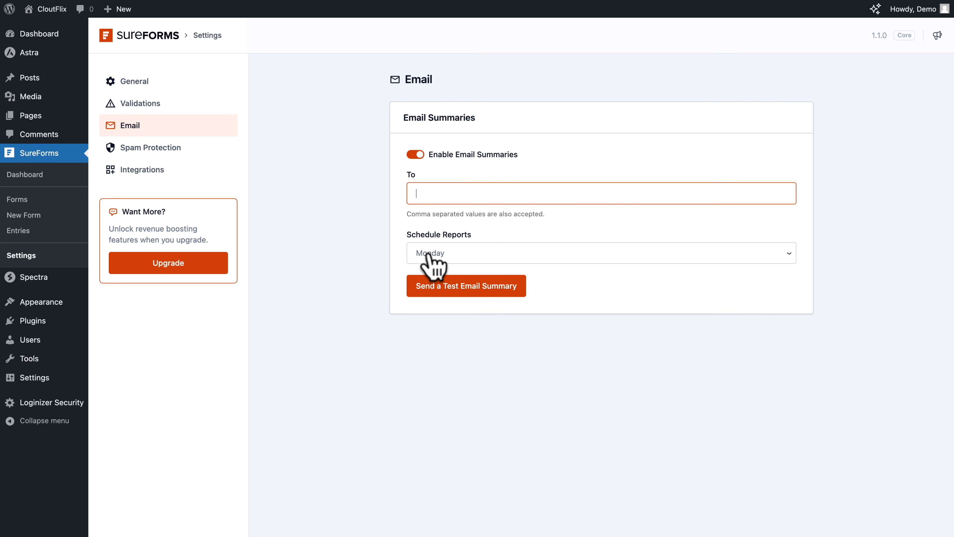
{"action": "left_click", "coordinate": [428, 257]}
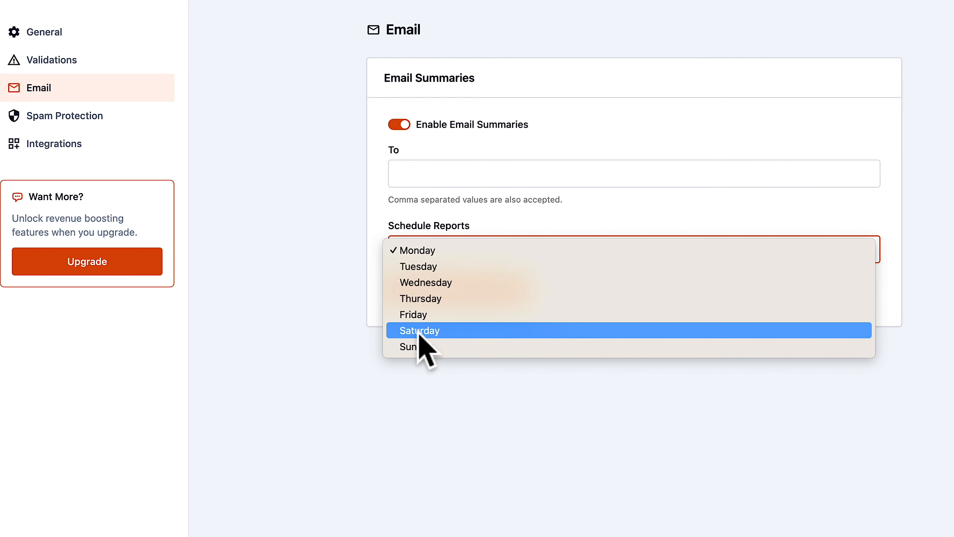
{"action": "left_click", "coordinate": [376, 325]}
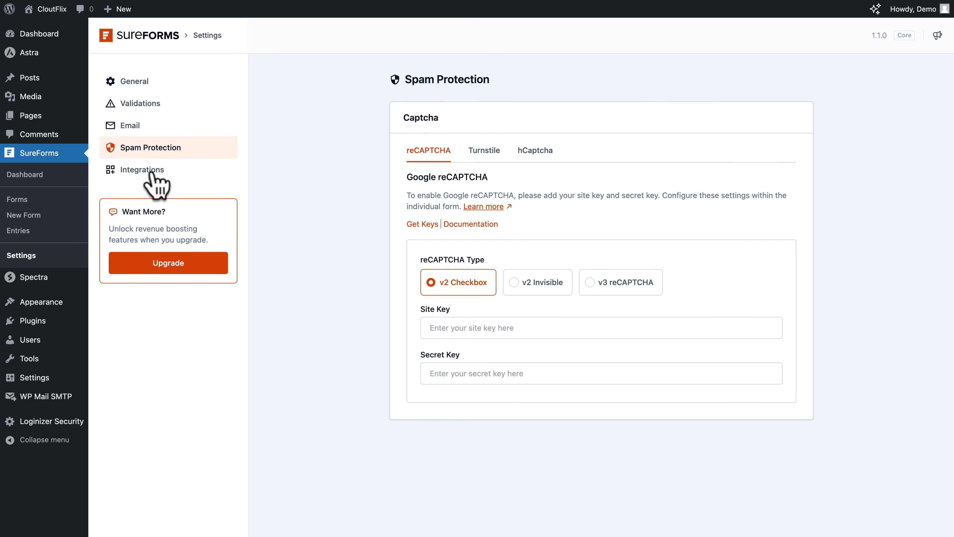
- Check the Integrations section of the settings and return to the SureForms dashboard
{"action": "left_click", "coordinate": [155, 176]}
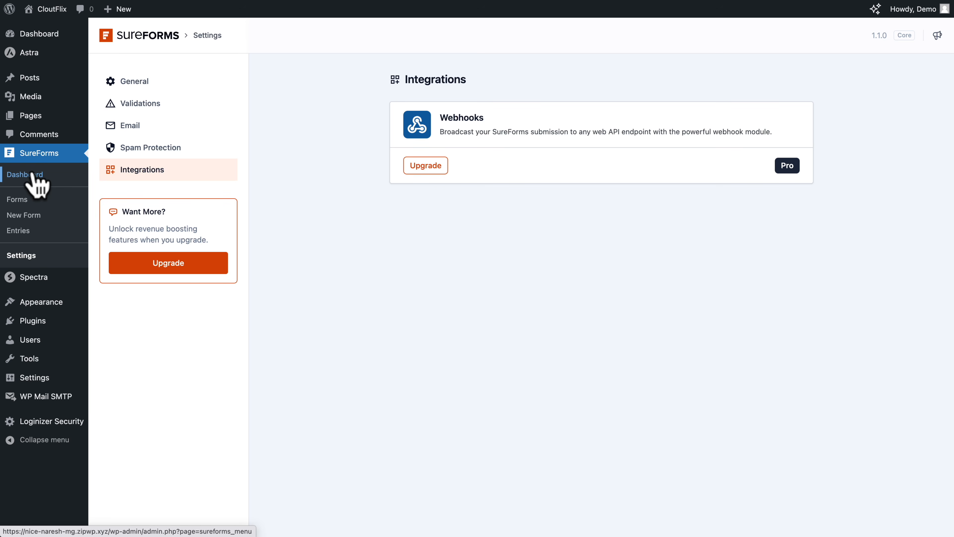
{"action": "left_click", "coordinate": [31, 174]}
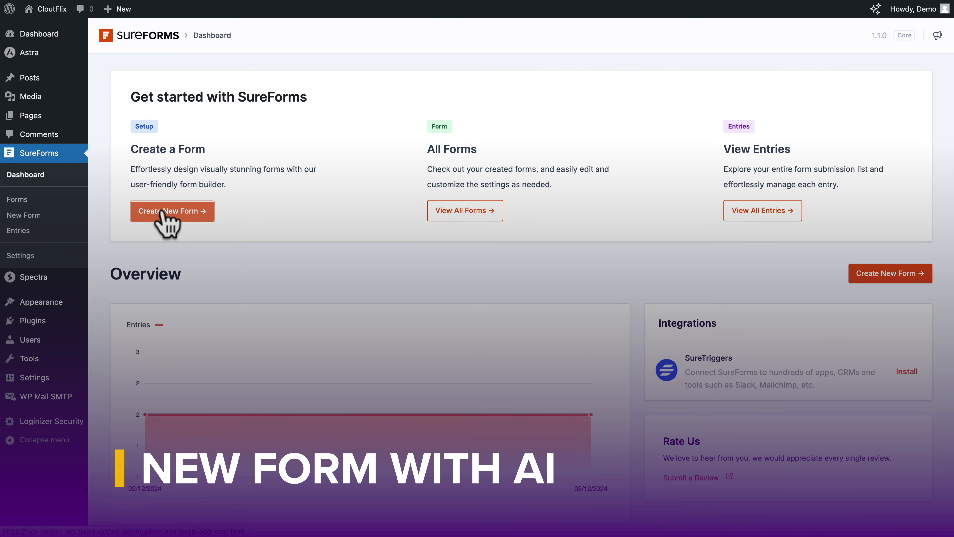
- Generate a new form with AI from the description "feedback form" and review its fields
{"action": "left_click", "coordinate": [164, 211]}
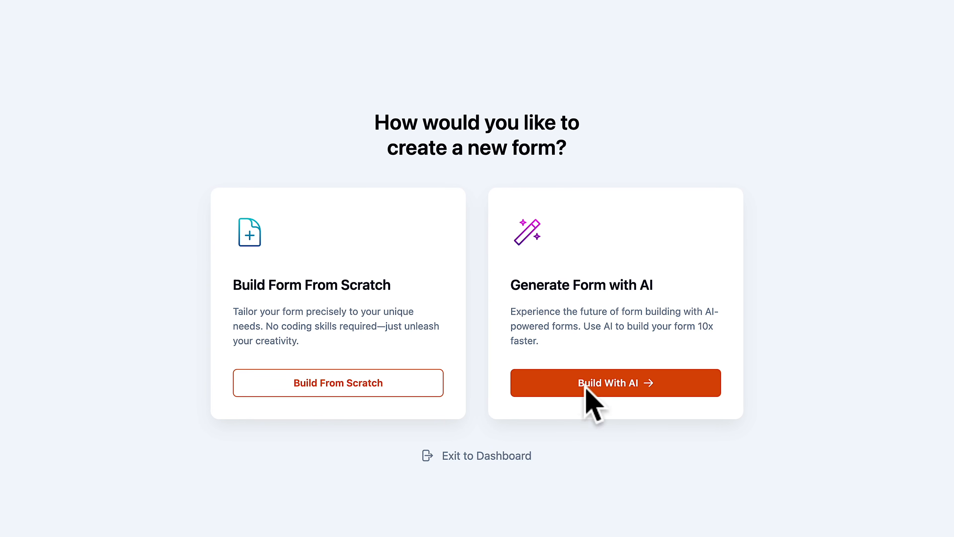
{"action": "left_click", "coordinate": [619, 390]}
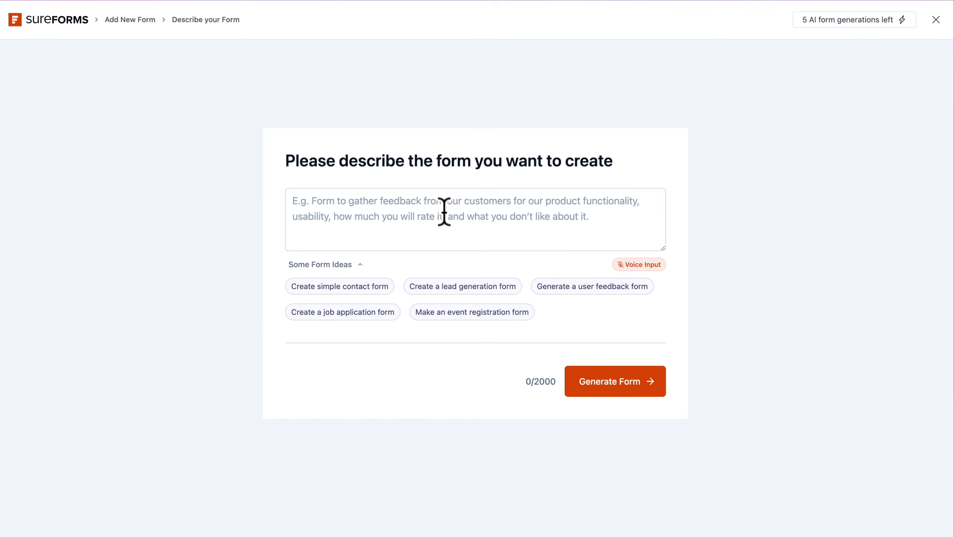
{"action": "left_click", "coordinate": [170, 348]}
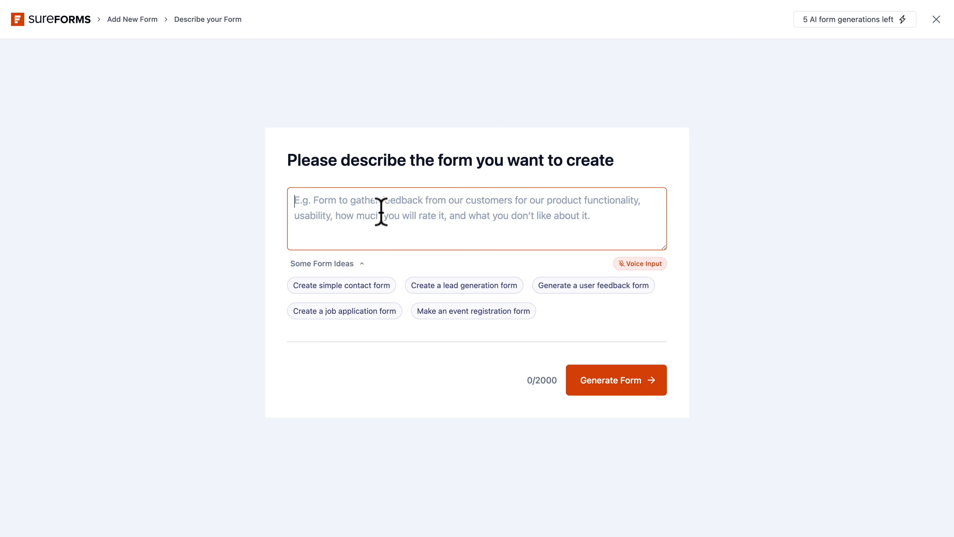
{"action": "type", "text": "feedback form"}
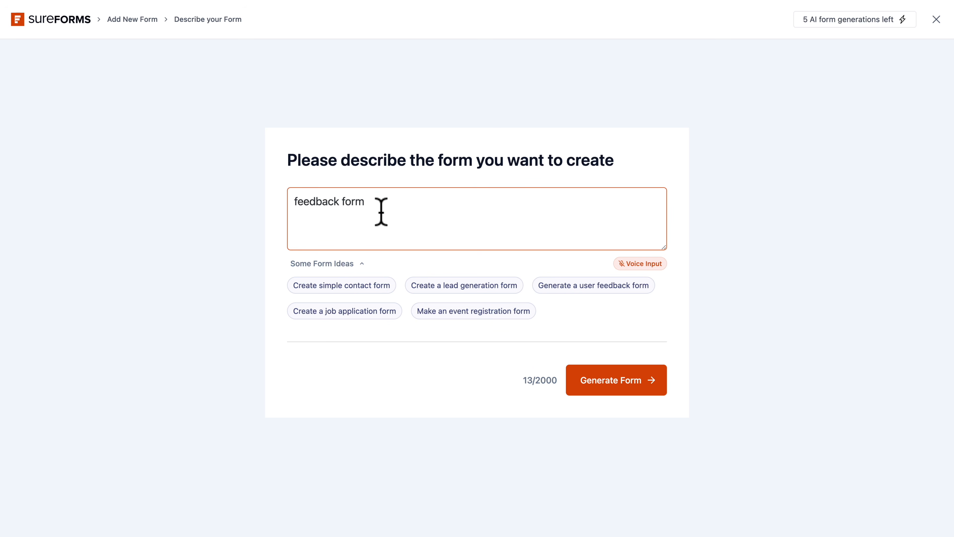
{"action": "left_click", "coordinate": [603, 380]}
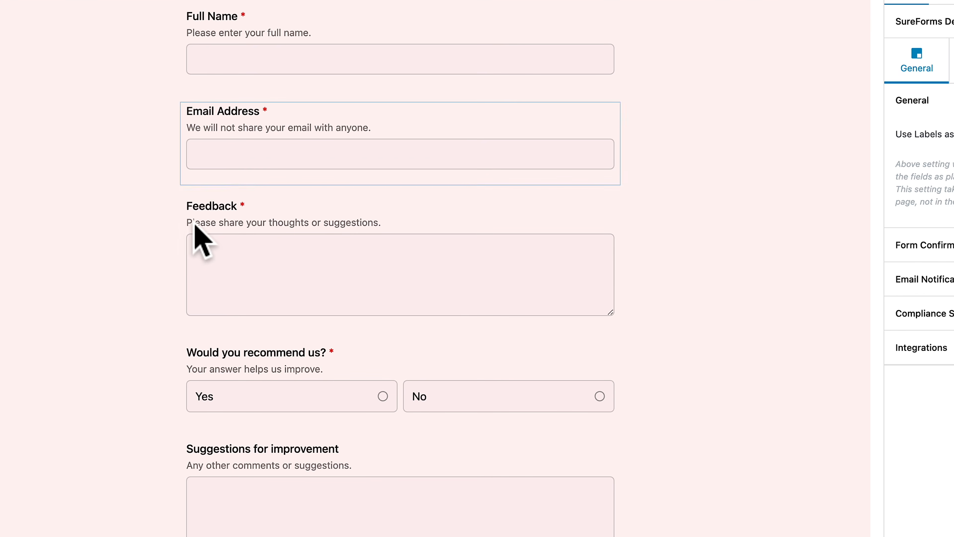
{"action": "scroll", "coordinate": [170, 405], "scroll_direction": "down", "scroll_amount": 3}
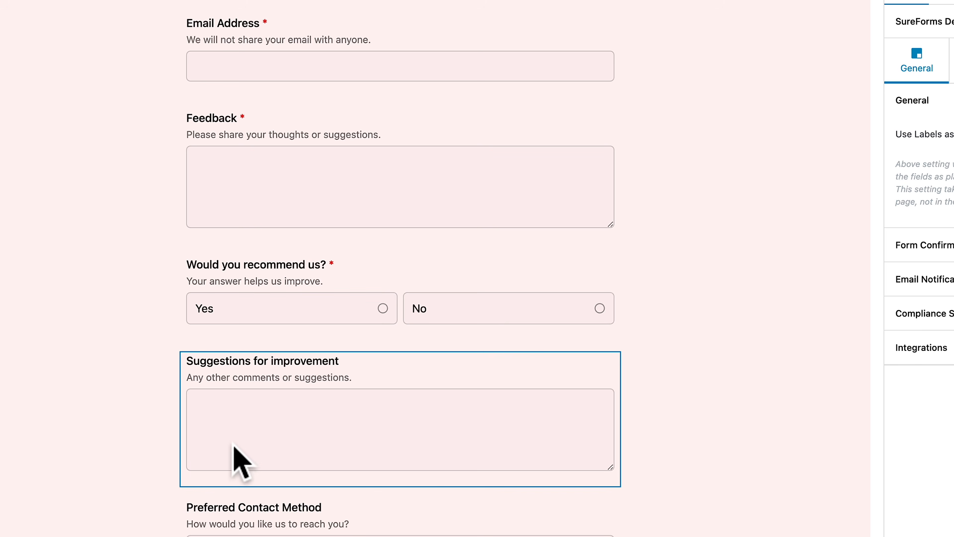
{"action": "scroll", "coordinate": [230, 458], "scroll_direction": "down", "scroll_amount": 7}
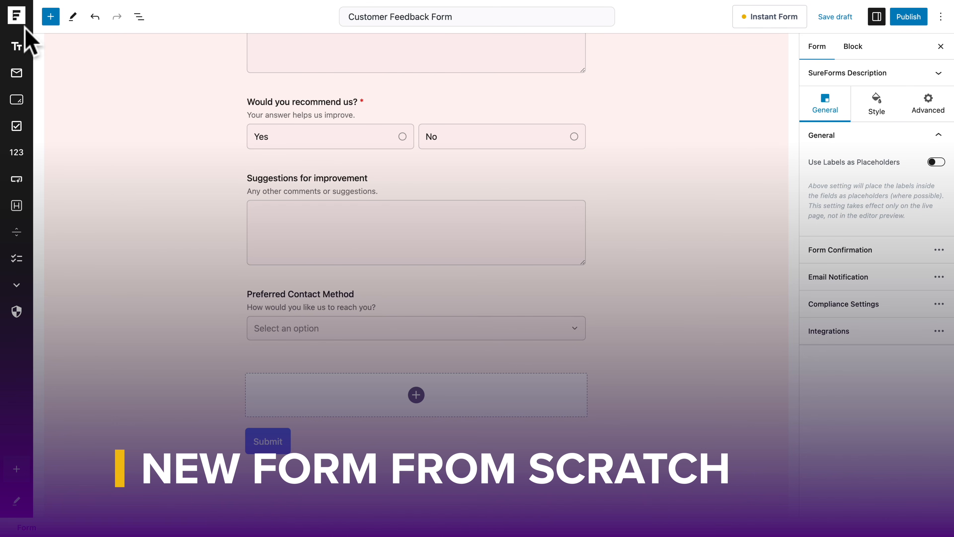
- Leave the AI-generated form's editor without saving and start a new form built from scratch
{"action": "left_click", "coordinate": [12, 14]}
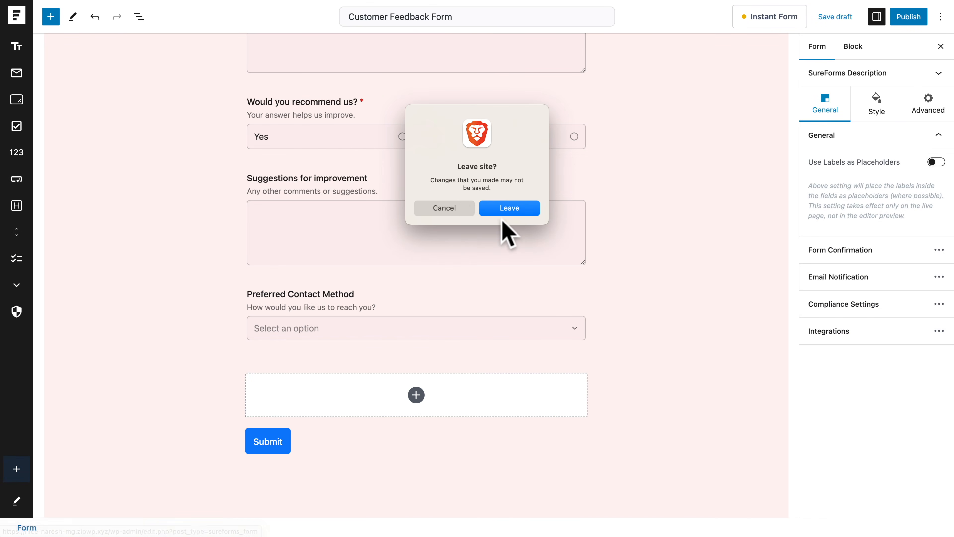
{"action": "left_click", "coordinate": [506, 211]}
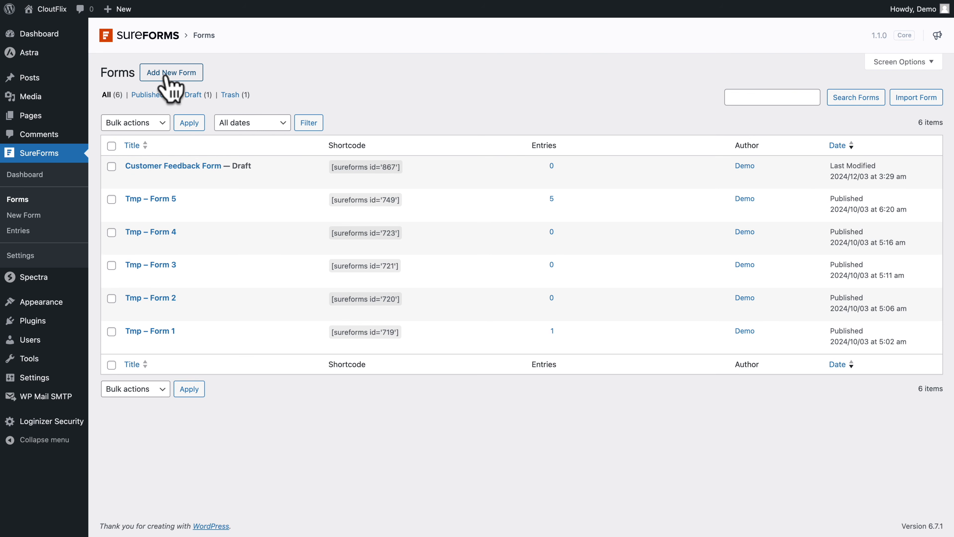
{"action": "left_click", "coordinate": [171, 72]}
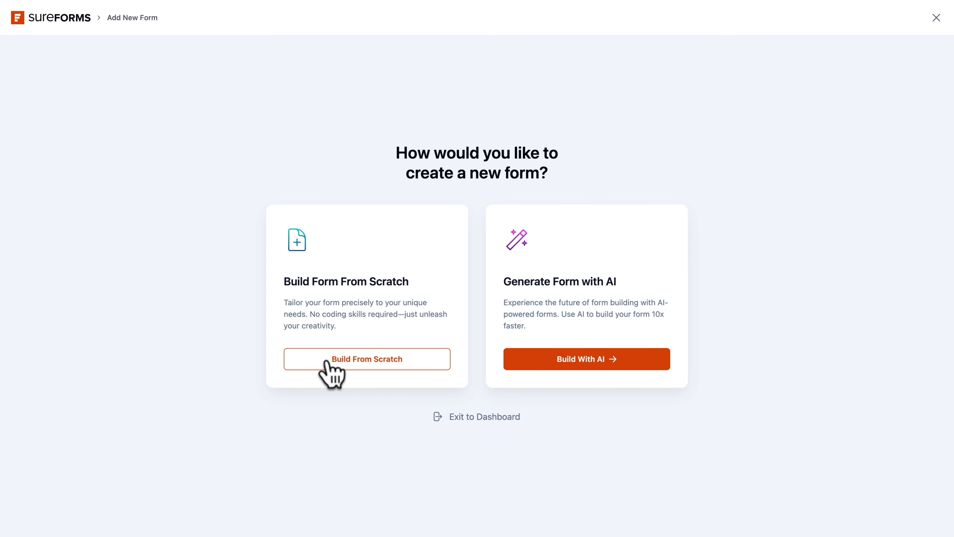
{"action": "left_click", "coordinate": [326, 361]}
- Add an Image block to the empty form and fill it with img-01.webp from the media library
{"action": "left_click", "coordinate": [417, 95]}
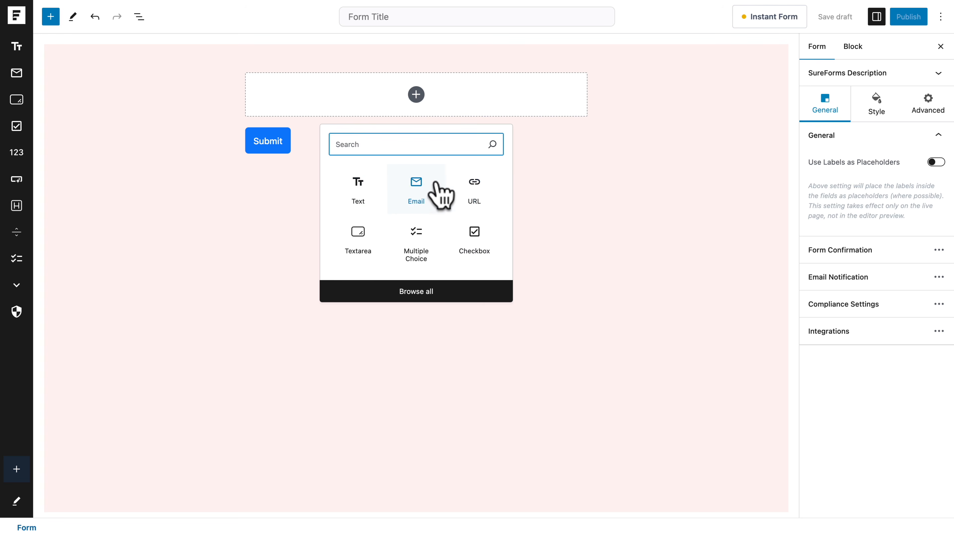
{"action": "left_click", "coordinate": [51, 18]}
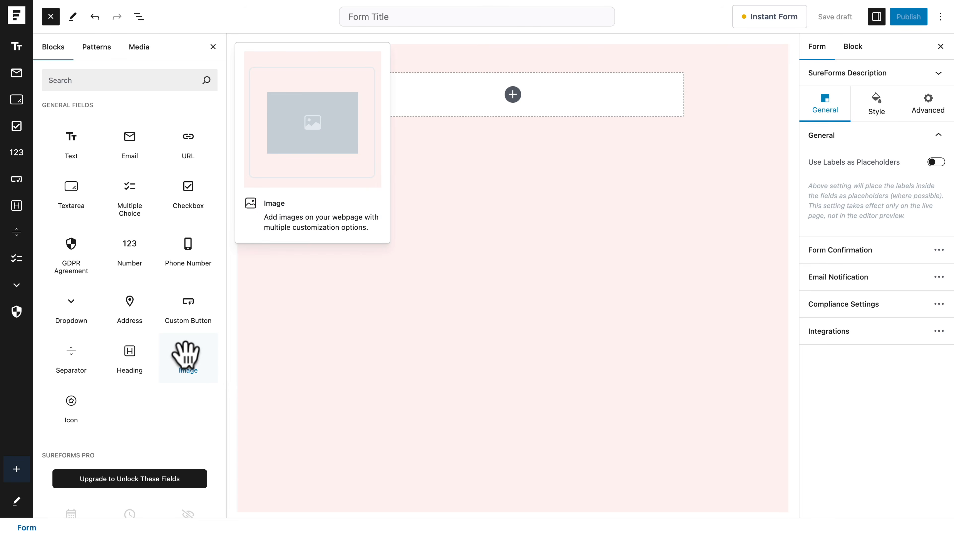
{"action": "left_click", "coordinate": [187, 355]}
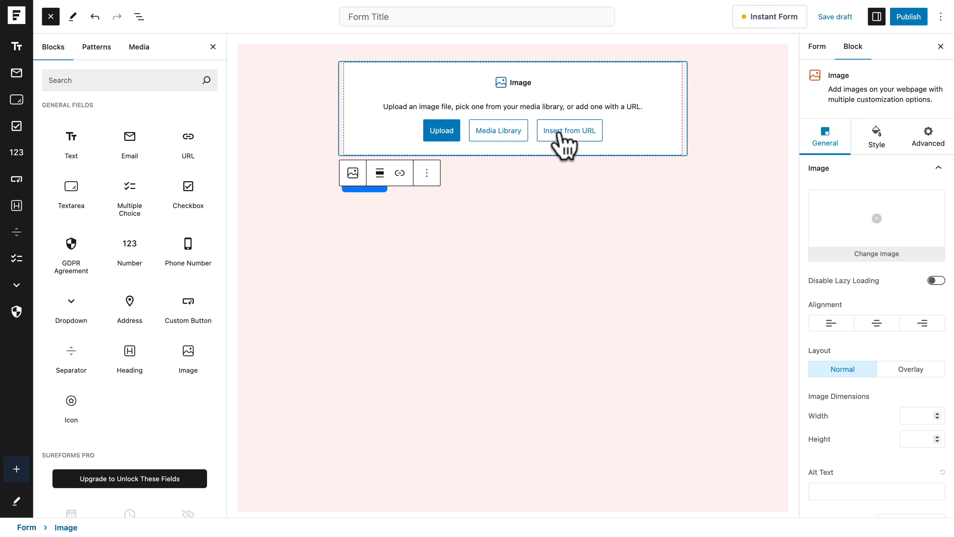
{"action": "left_click", "coordinate": [492, 131]}
{"action": "left_click", "coordinate": [569, 154]}
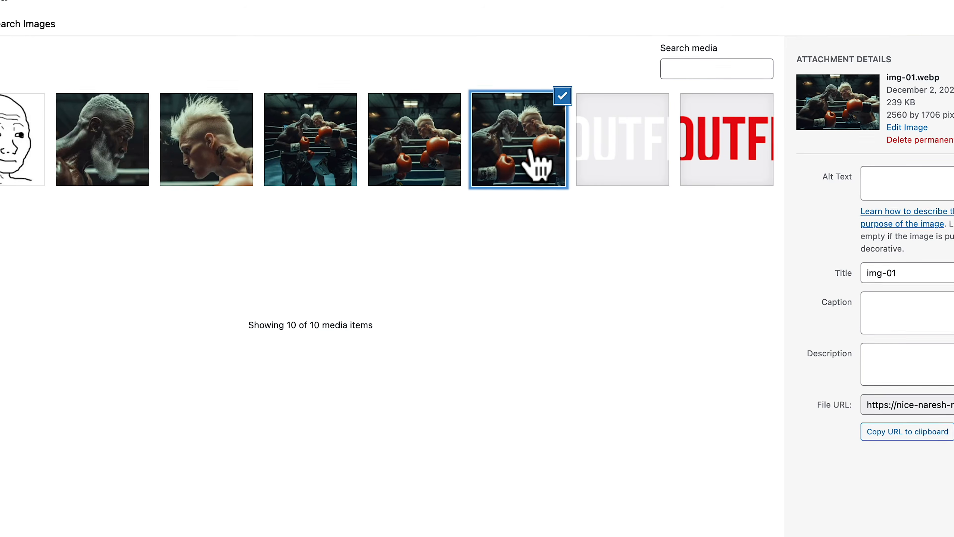
{"action": "left_click", "coordinate": [912, 505]}
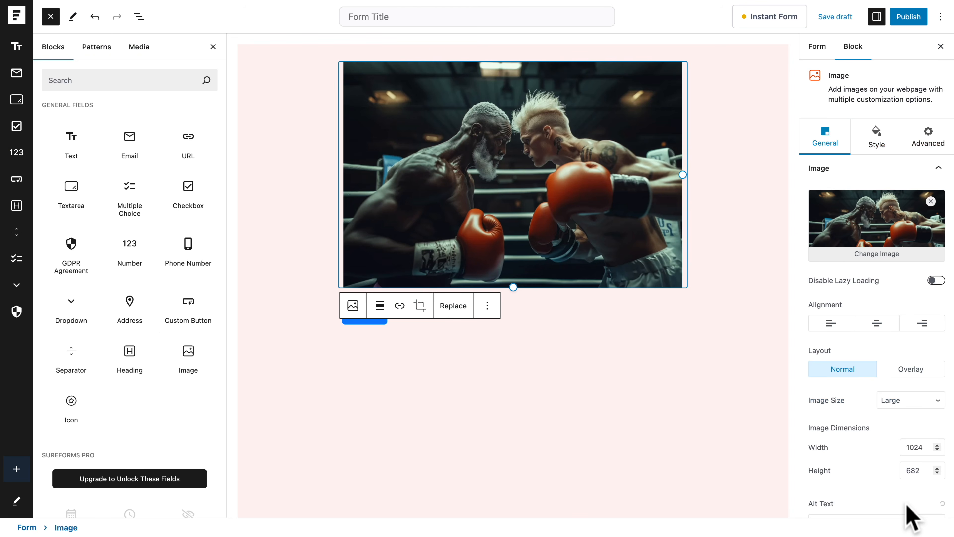
- Add a text field below the image at 50% width, label it "First Name" and make it required
{"action": "left_click", "coordinate": [73, 144]}
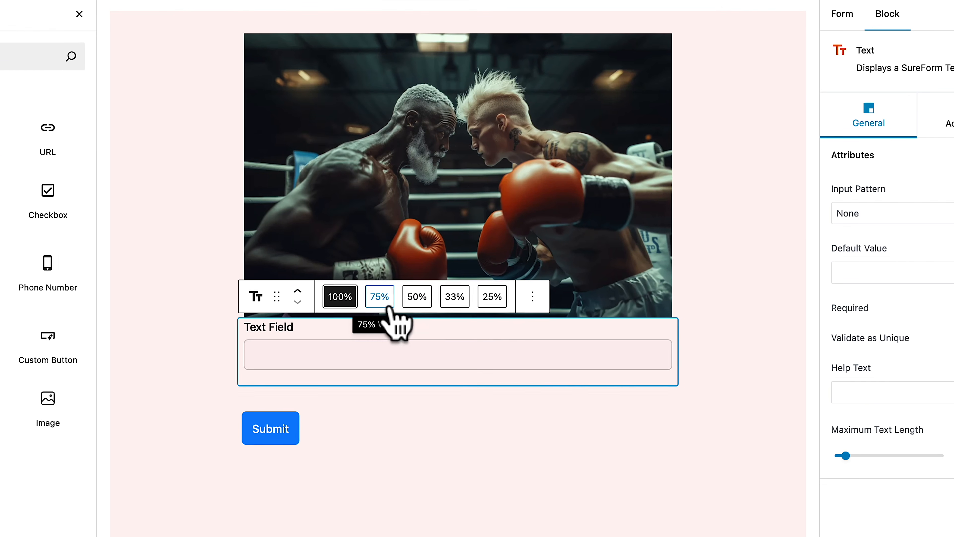
{"action": "left_click", "coordinate": [413, 300]}
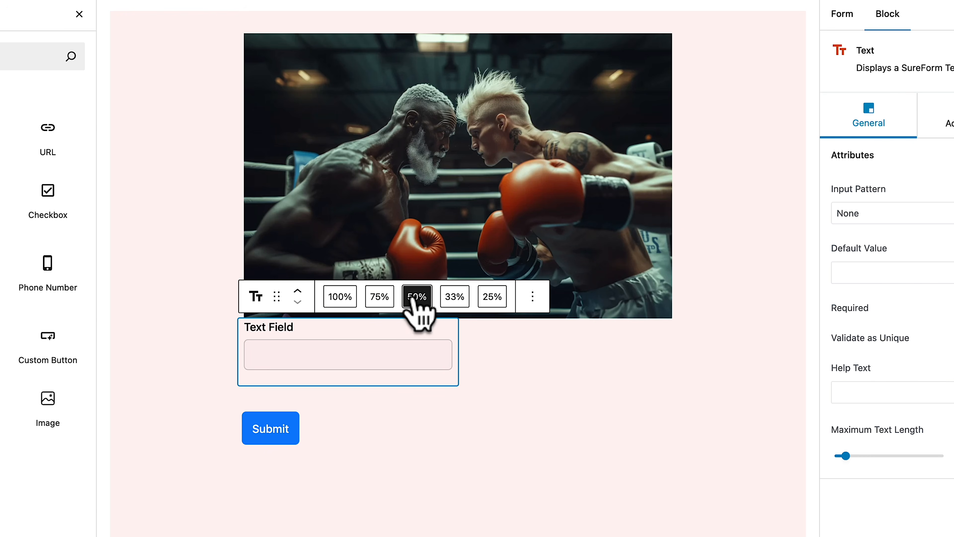
{"action": "triple_click", "coordinate": [263, 326]}
{"action": "type", "text": "First Name"}
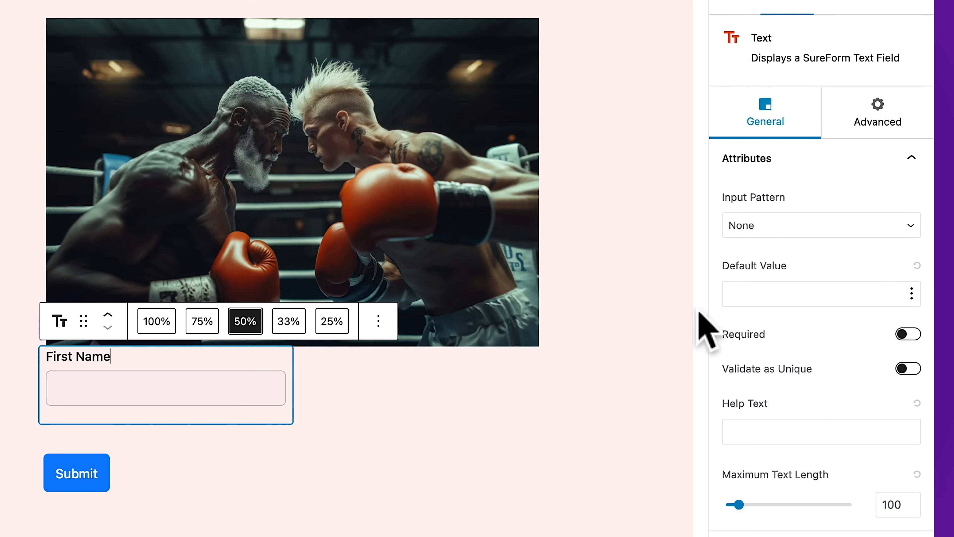
{"action": "left_click", "coordinate": [906, 335]}
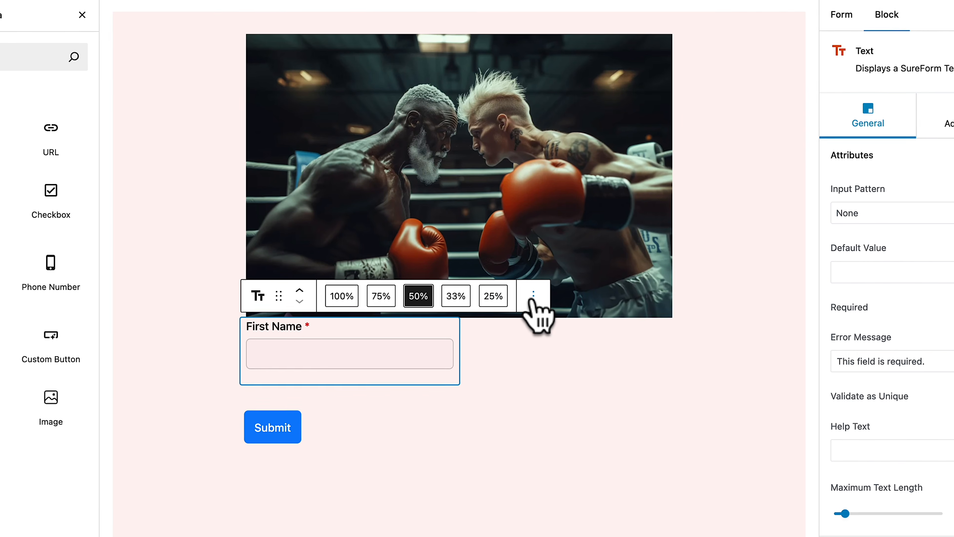
- Duplicate the First Name field, relabel the copy "Last Name" and make it optional
{"action": "left_click", "coordinate": [571, 269]}
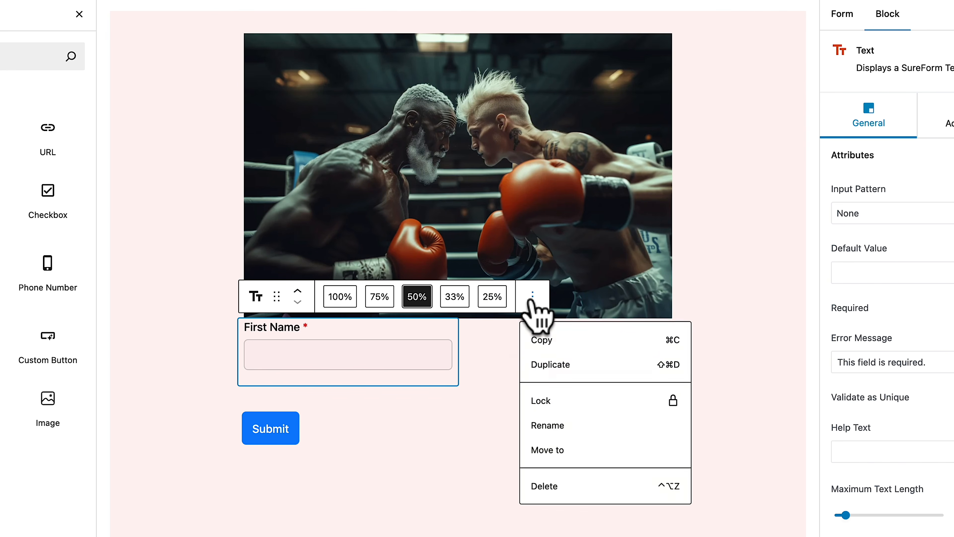
{"action": "left_click", "coordinate": [549, 344]}
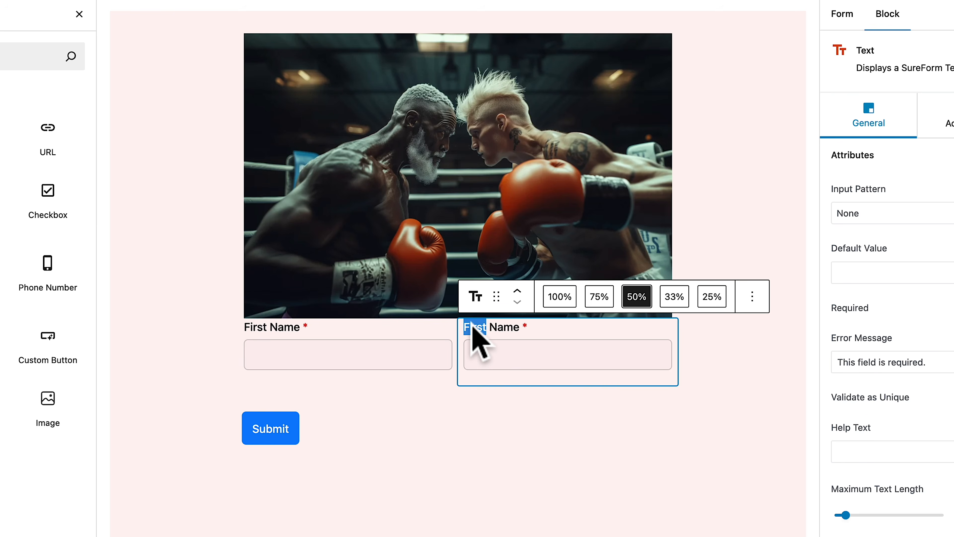
{"action": "type", "text": "Last Name"}
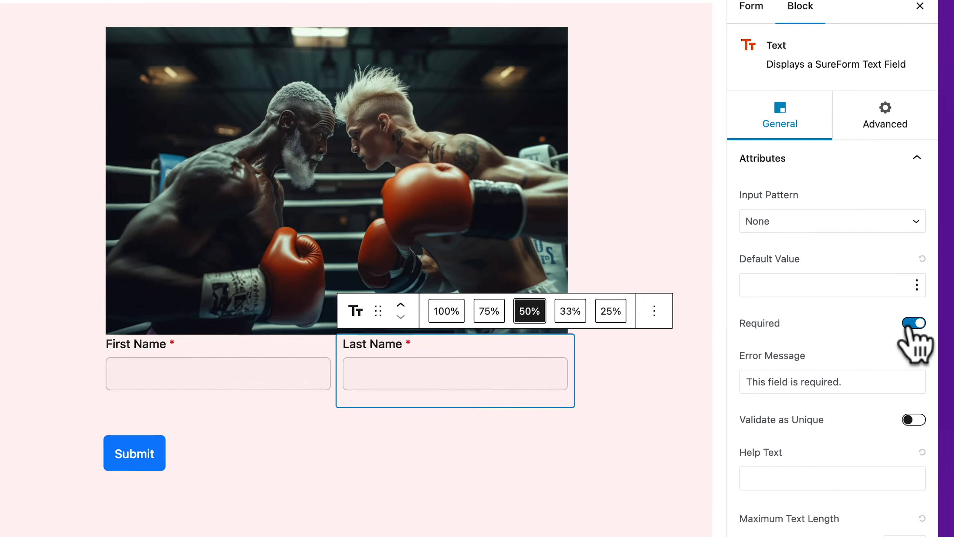
{"action": "left_click", "coordinate": [934, 282]}
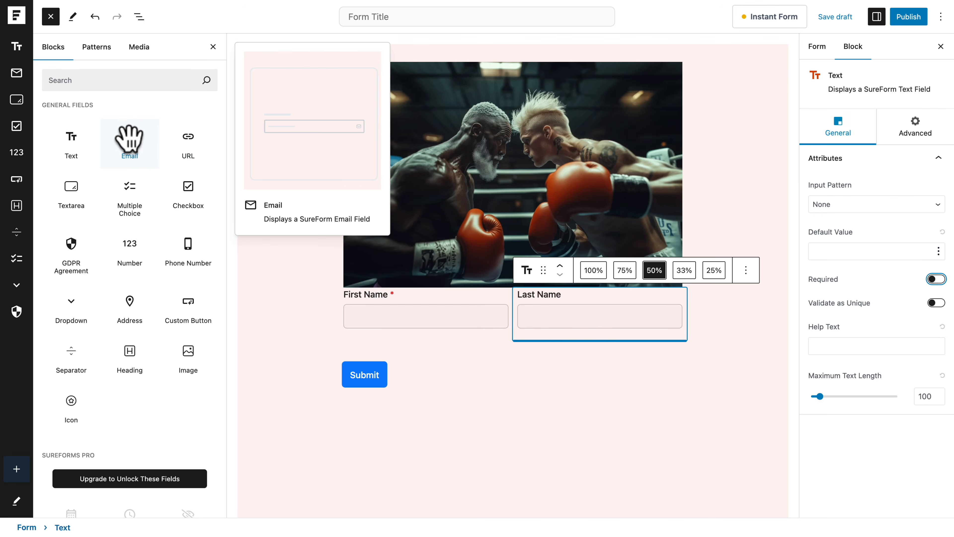
- Add an Email field below the name fields and make it required
{"action": "left_click", "coordinate": [129, 138]}
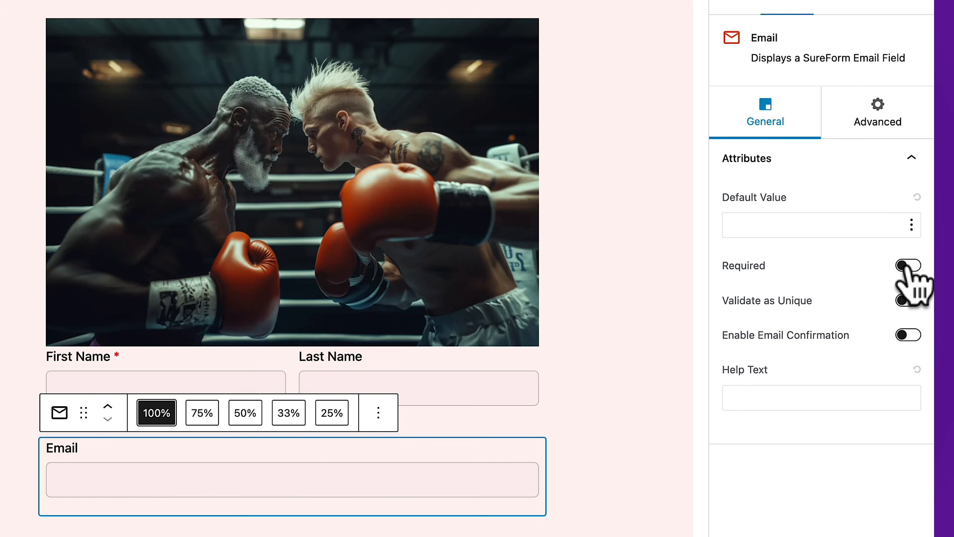
{"action": "left_click", "coordinate": [906, 265]}
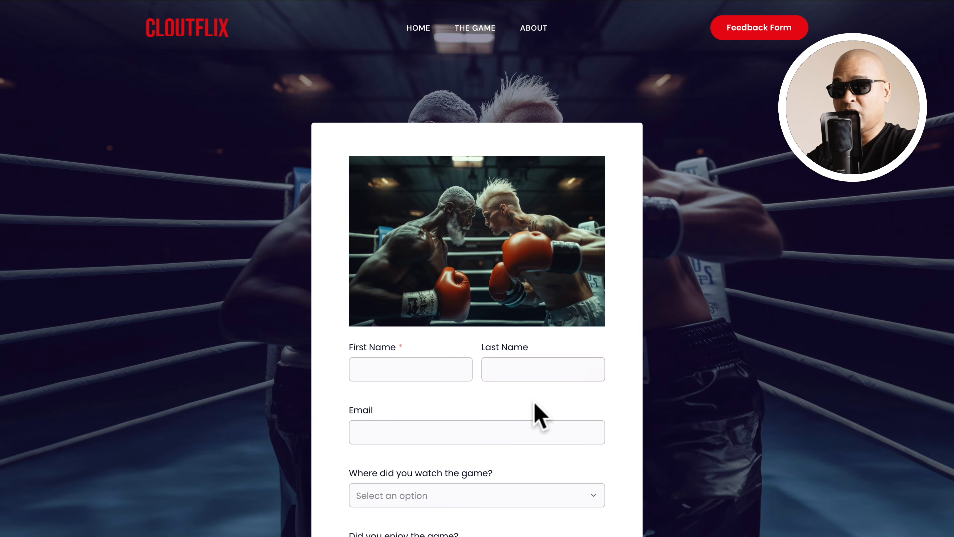
- Using the live form's dropdown as reference, add a multiple-selection Dropdown with options "Live Streaming" and "Live In Person", and enter "Replay" as a new option
{"action": "left_click", "coordinate": [438, 496]}
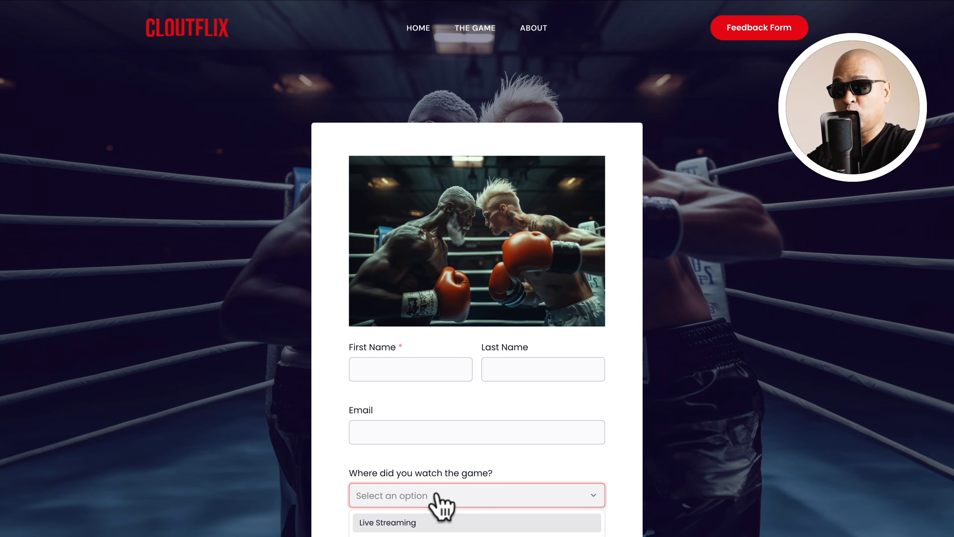
{"action": "scroll", "coordinate": [437, 496], "scroll_direction": "down", "scroll_amount": 3}
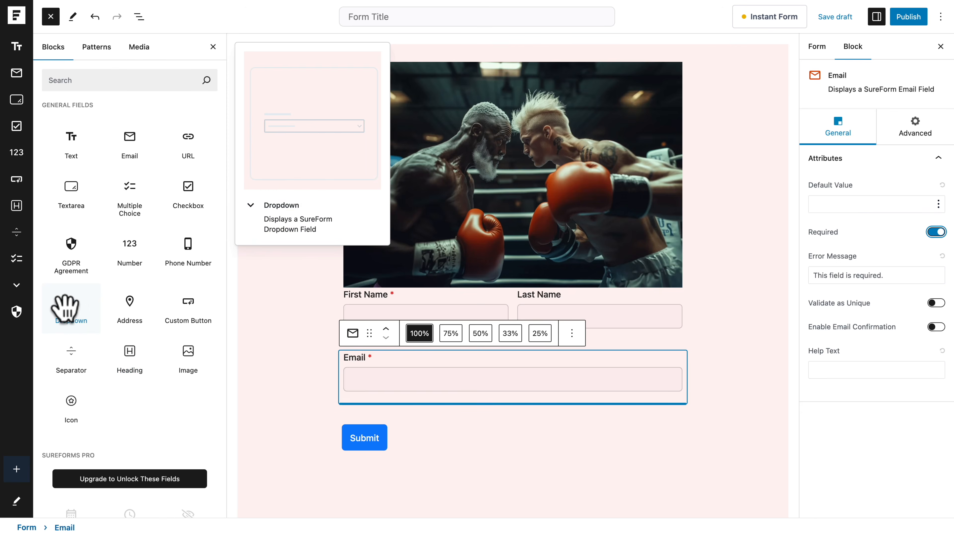
{"action": "left_click", "coordinate": [66, 307]}
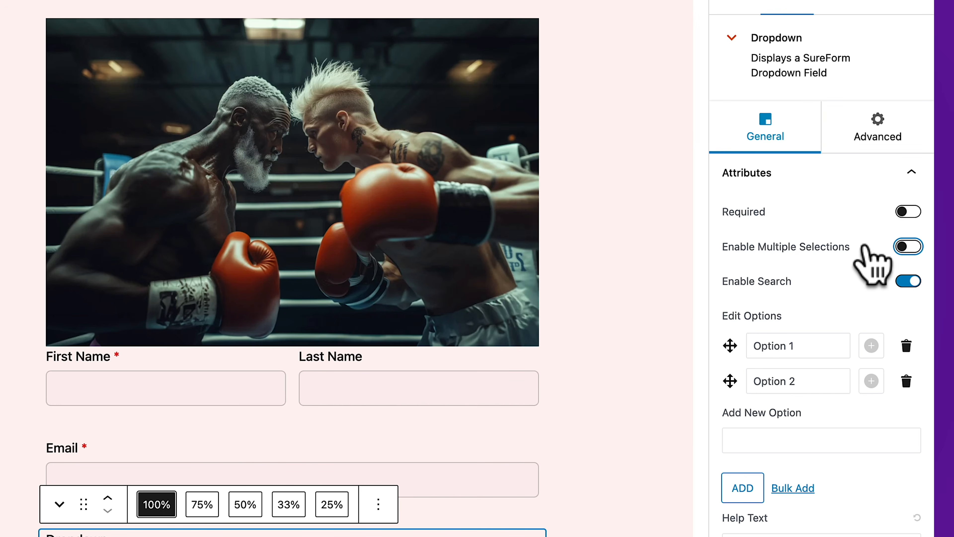
{"action": "left_click", "coordinate": [920, 236]}
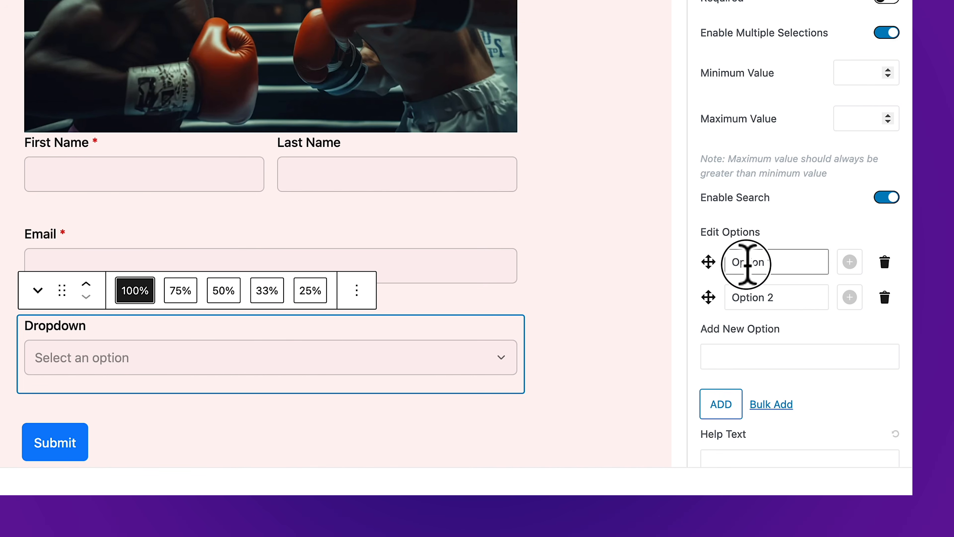
{"action": "triple_click", "coordinate": [748, 264]}
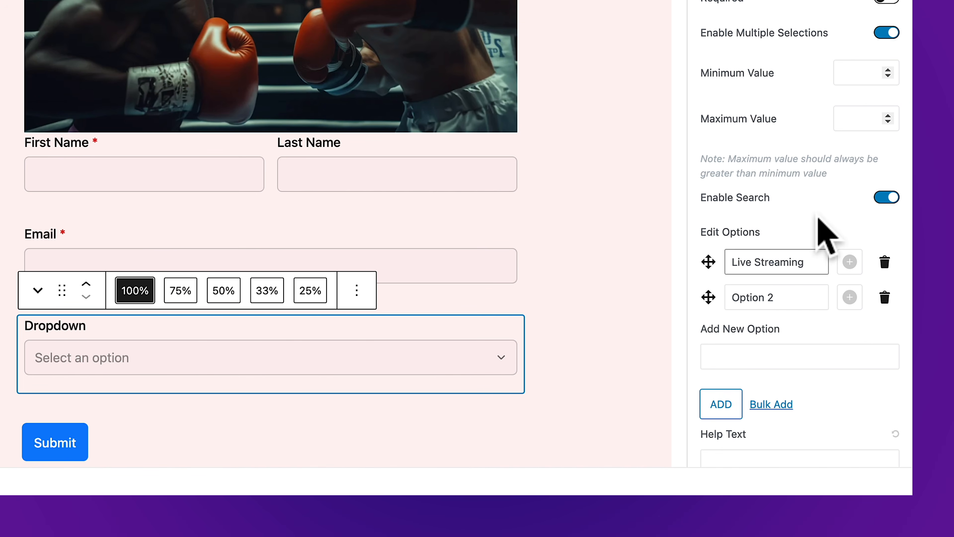
{"action": "triple_click", "coordinate": [755, 298]}
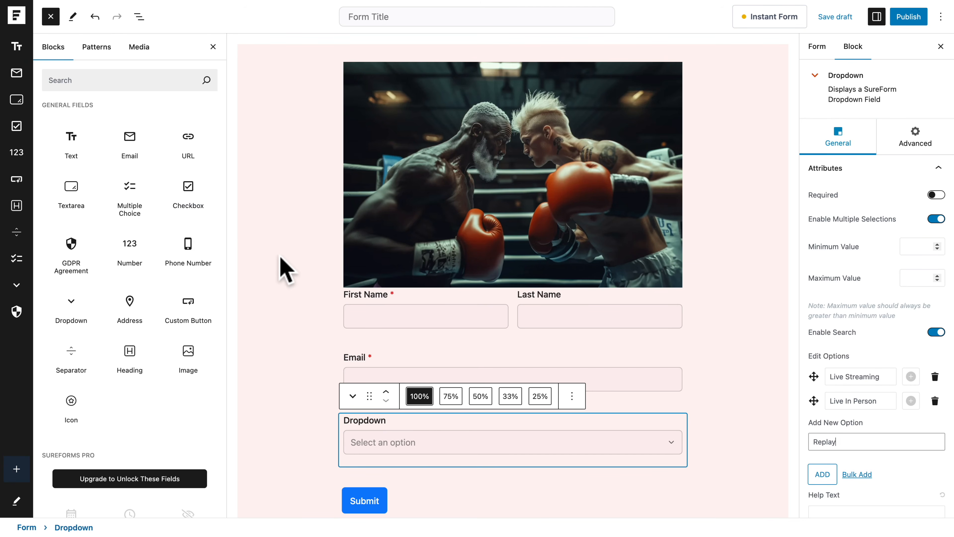
- Add a required Multiple Choice field below the dropdown with the options "Yes" and "No"
{"action": "left_click", "coordinate": [126, 188]}
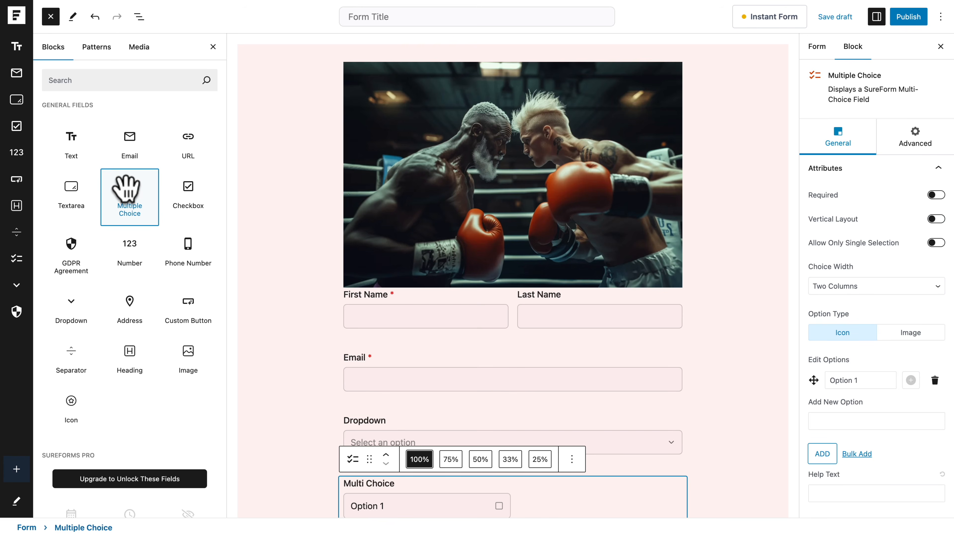
{"action": "scroll", "coordinate": [359, 406], "scroll_direction": "down", "scroll_amount": 5}
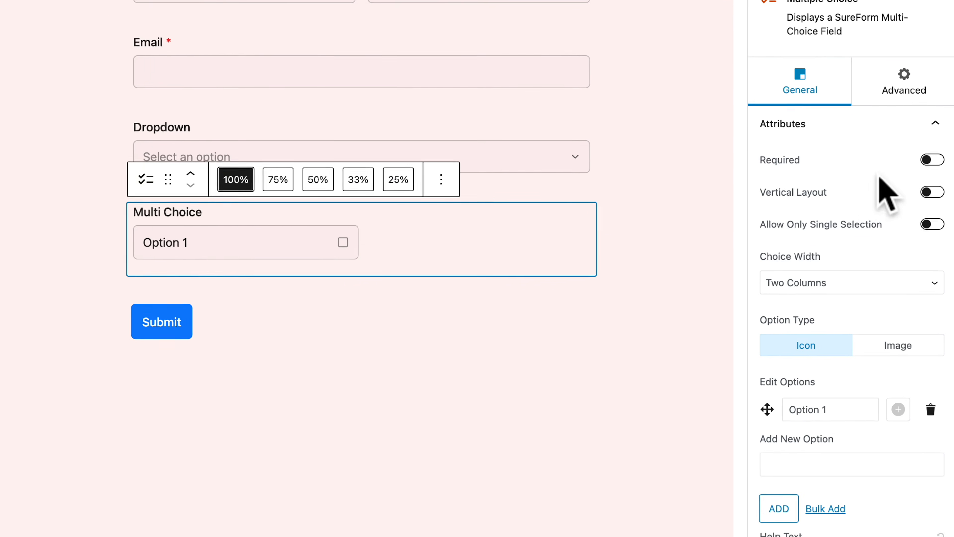
{"action": "left_click", "coordinate": [935, 195]}
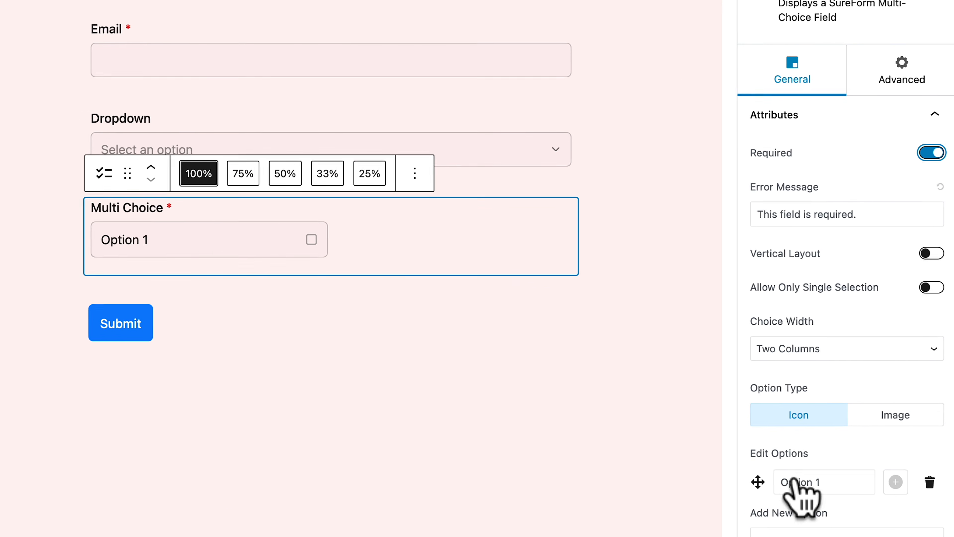
{"action": "triple_click", "coordinate": [790, 486]}
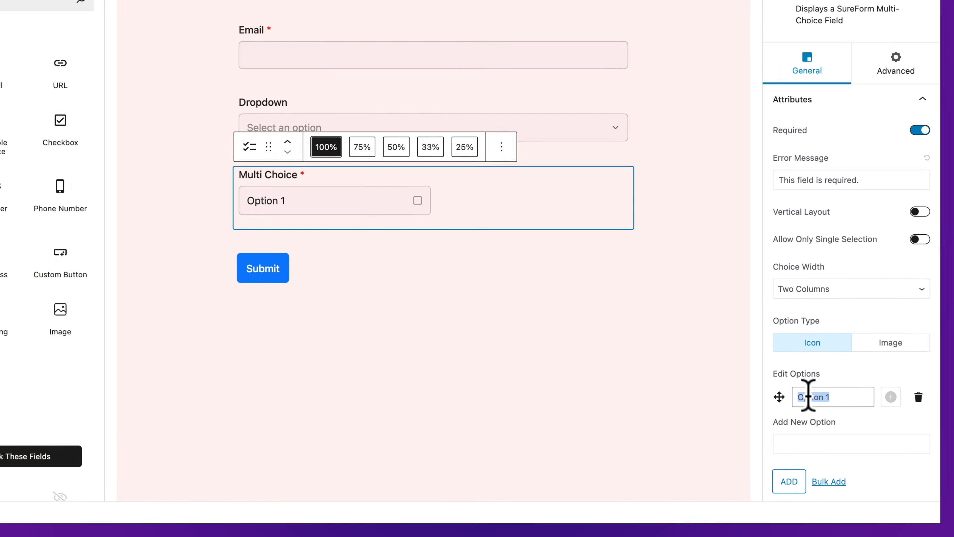
{"action": "type", "text": "Yes"}
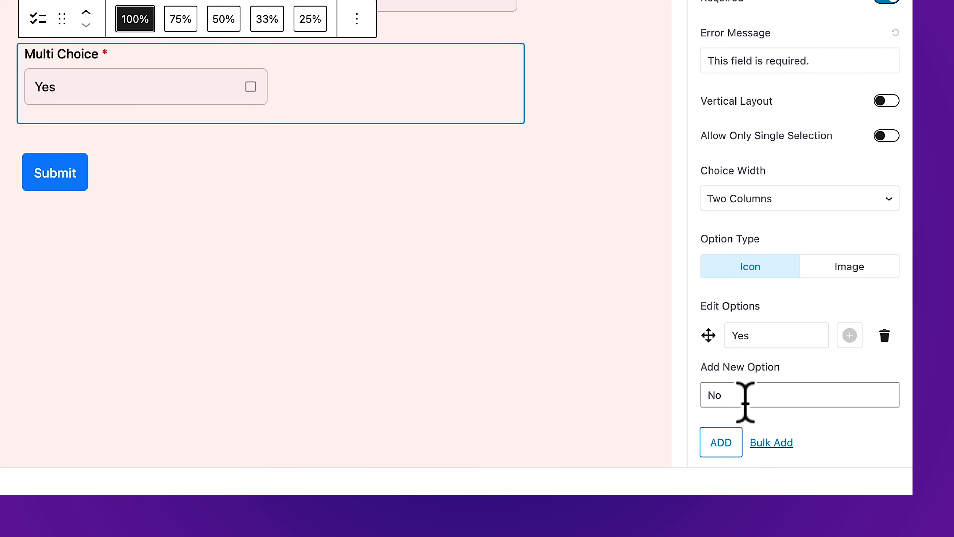
{"action": "left_click", "coordinate": [729, 447]}
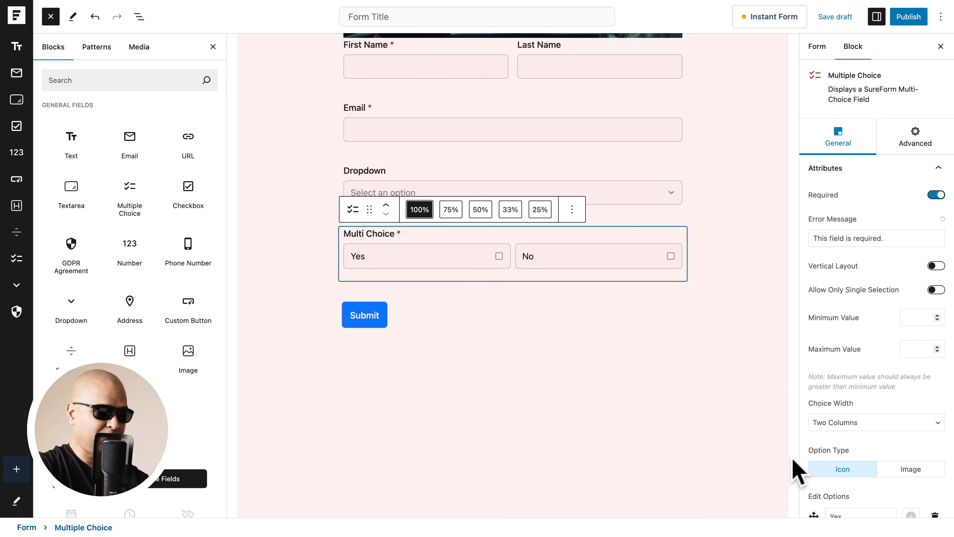
- Search the icon library for "check" and assign the Check icon to the multiple choice field's Yes option
{"action": "scroll", "coordinate": [789, 418], "scroll_direction": "down", "scroll_amount": 5}
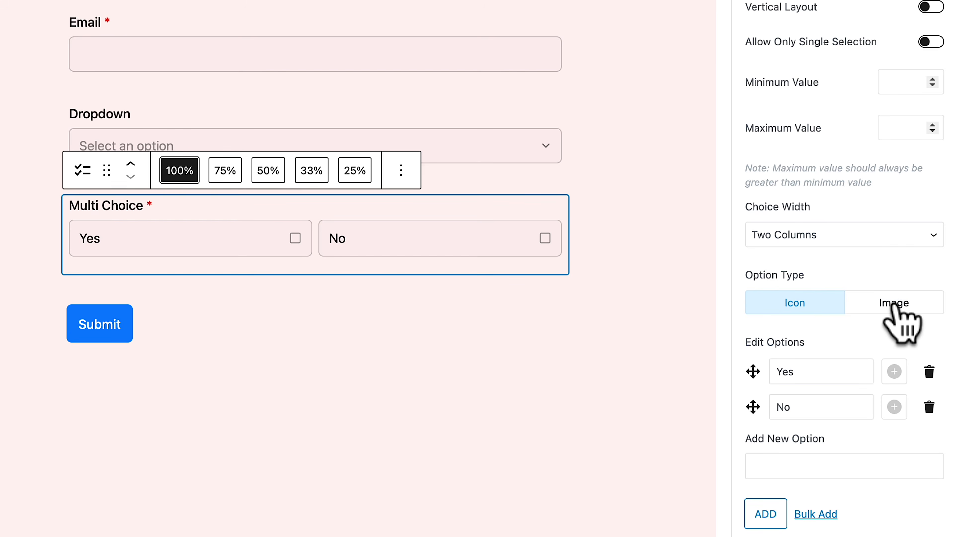
{"action": "left_click", "coordinate": [894, 371]}
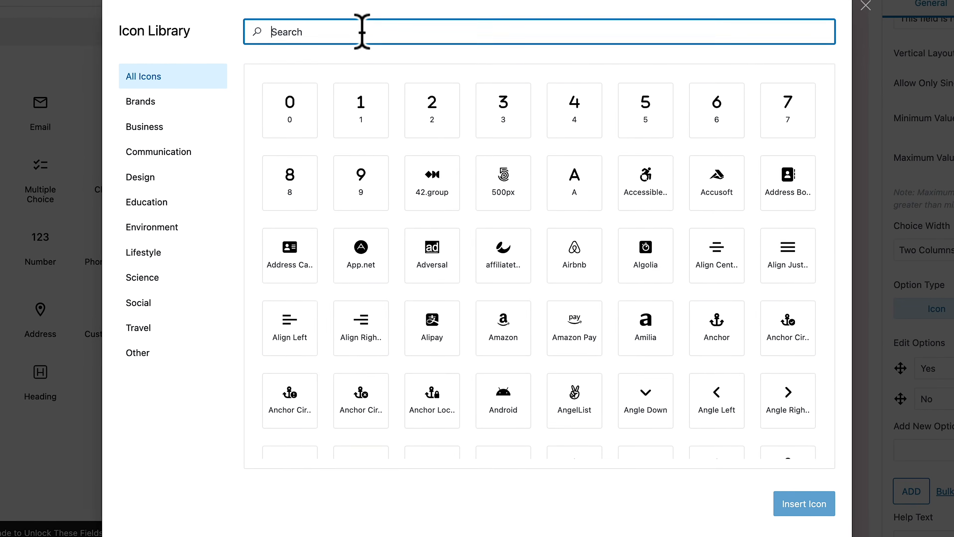
{"action": "type", "text": "check"}
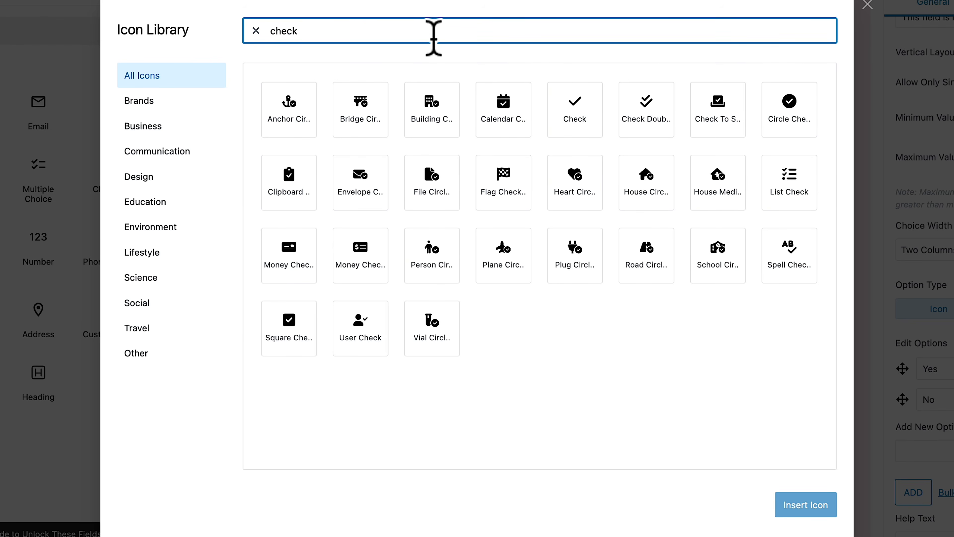
{"action": "left_click", "coordinate": [575, 113]}
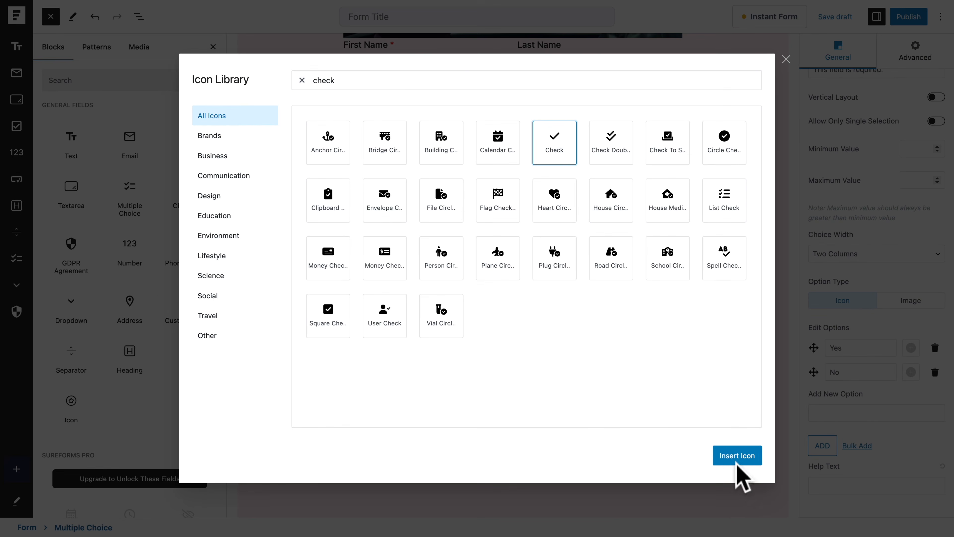
{"action": "left_click", "coordinate": [737, 455]}
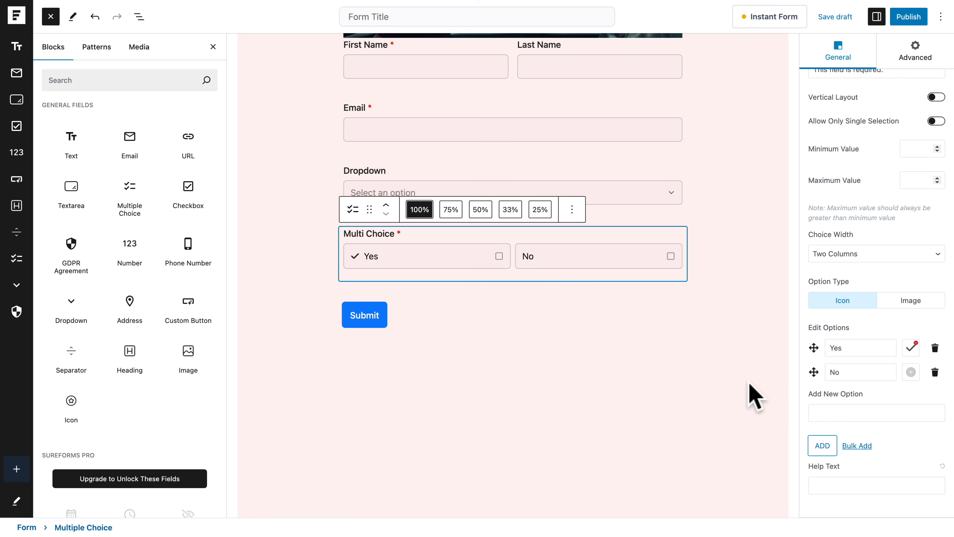
- Search the icon library for "xmark", assign the Xmark icon to the No option, and enable Vertical Layout for the field
{"action": "left_click", "coordinate": [911, 372]}
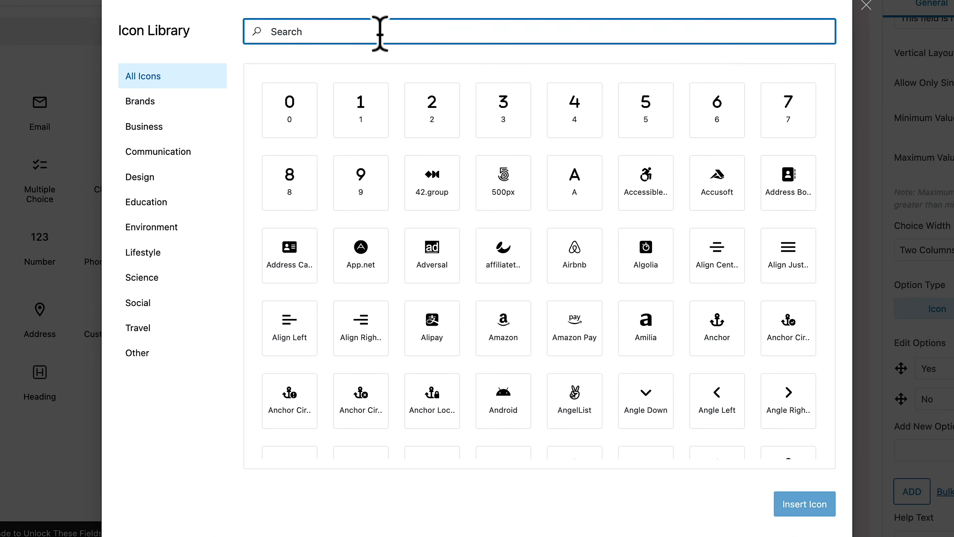
{"action": "type", "text": "xmark"}
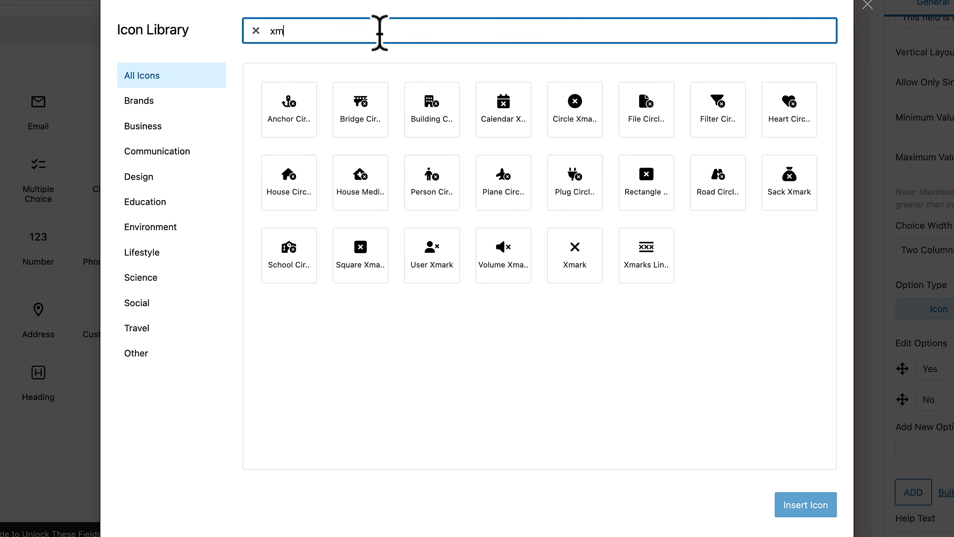
{"action": "left_click", "coordinate": [577, 263]}
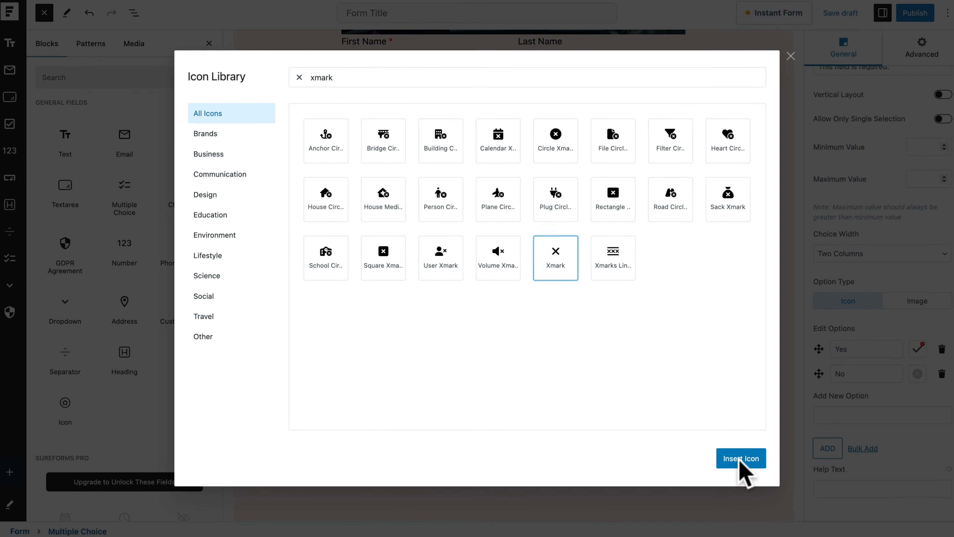
{"action": "left_click", "coordinate": [739, 460]}
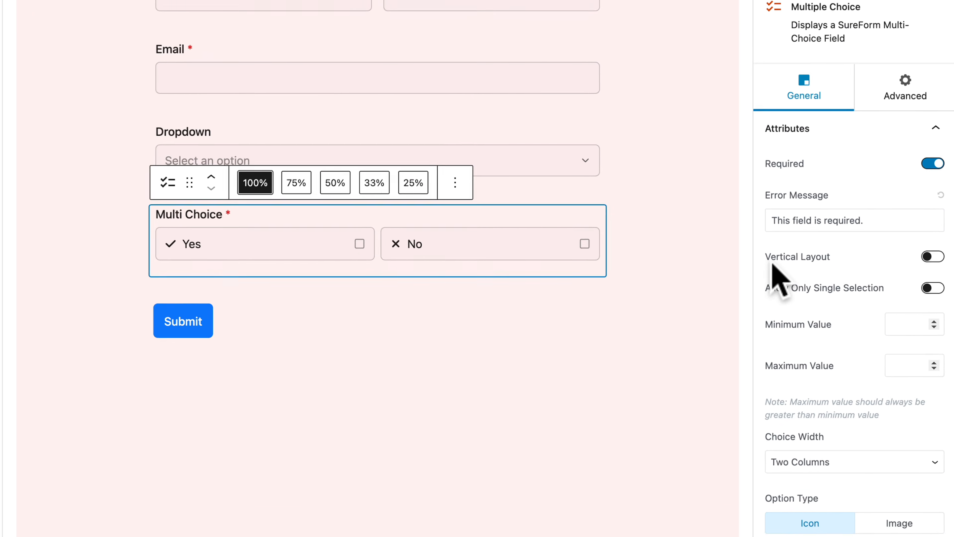
{"action": "left_click", "coordinate": [932, 257]}
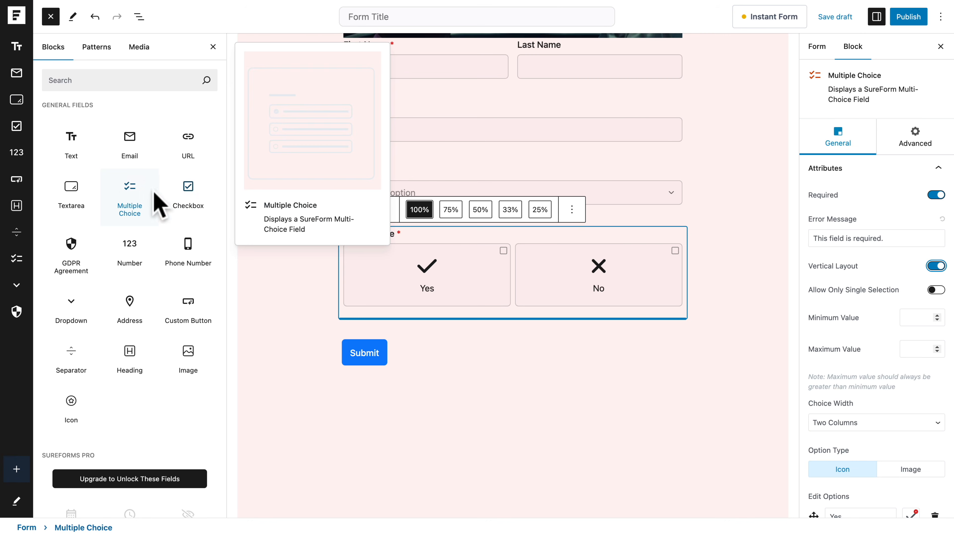
- Add a second Multiple Choice field with options "Tyke Mison", "Pake Jaul" and "Nobody", and set its choice width to Three Columns
{"action": "left_click", "coordinate": [132, 189]}
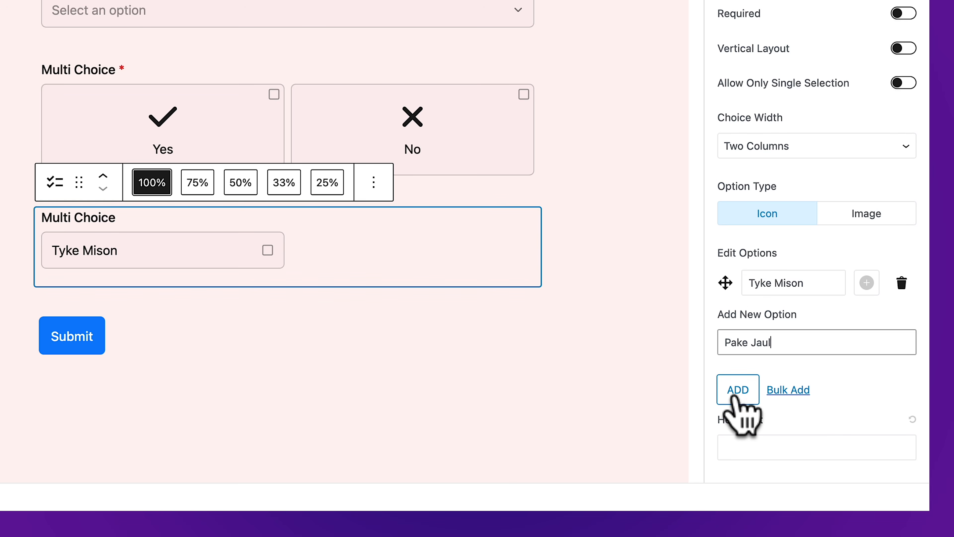
{"action": "left_click", "coordinate": [737, 390]}
{"action": "scroll", "coordinate": [737, 395], "scroll_direction": "down", "scroll_amount": 5}
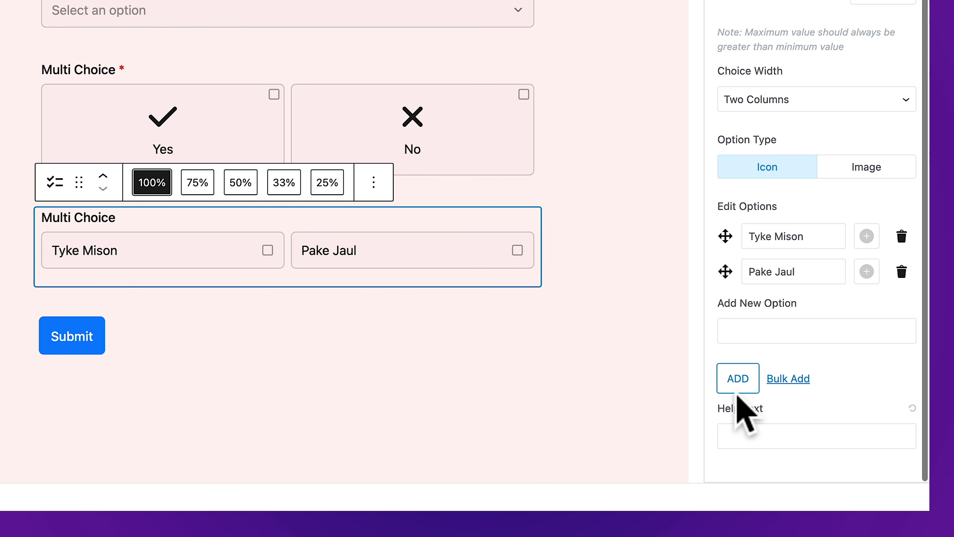
{"action": "left_click", "coordinate": [738, 328]}
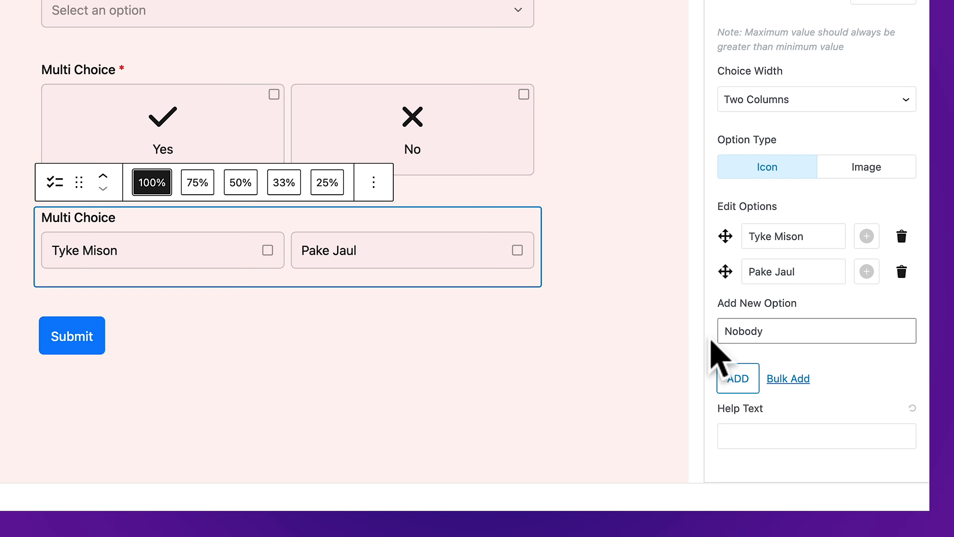
{"action": "left_click", "coordinate": [737, 383]}
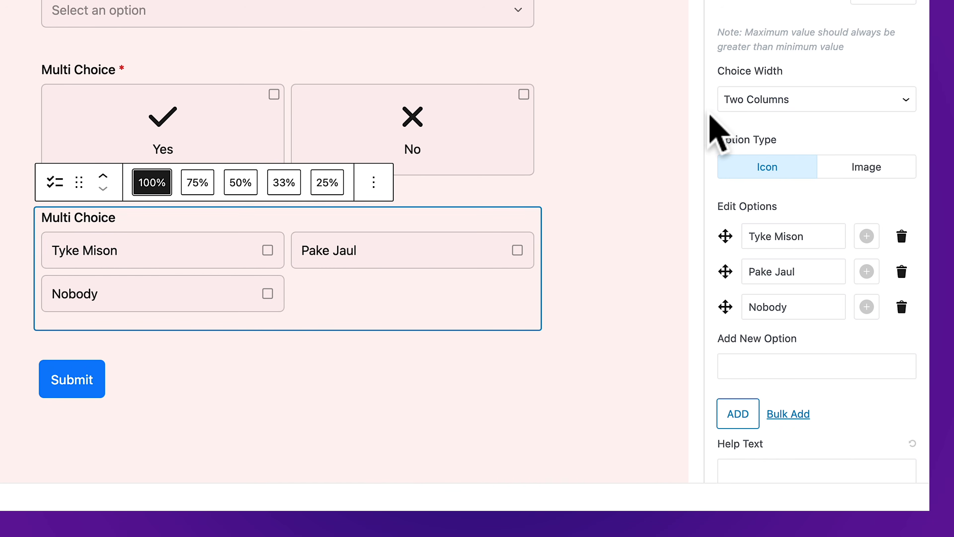
{"action": "left_click", "coordinate": [747, 99]}
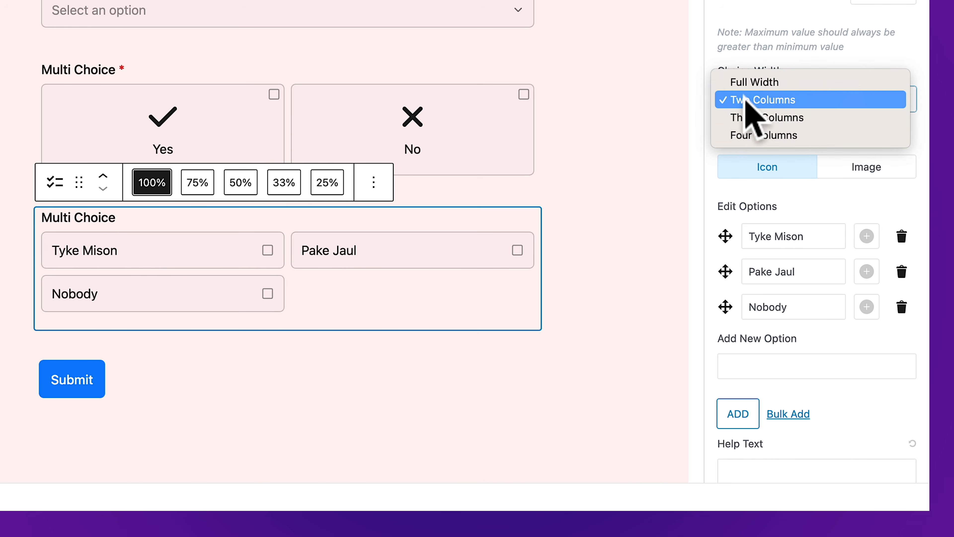
{"action": "left_click", "coordinate": [745, 118]}
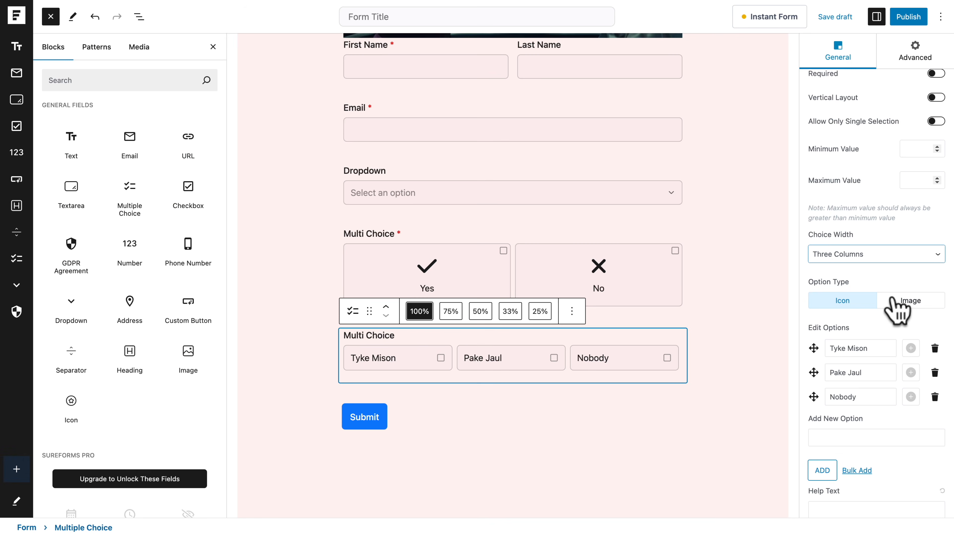
- Switch the second multiple choice field's option type to Image and assign the bearded boxer's profile picture to Tyke Mison
{"action": "left_click", "coordinate": [911, 301]}
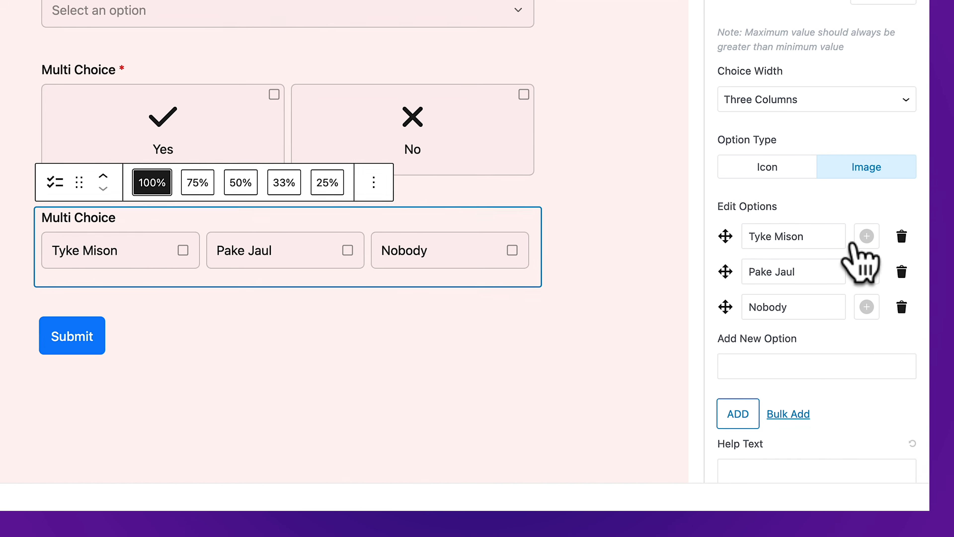
{"action": "left_click", "coordinate": [867, 236]}
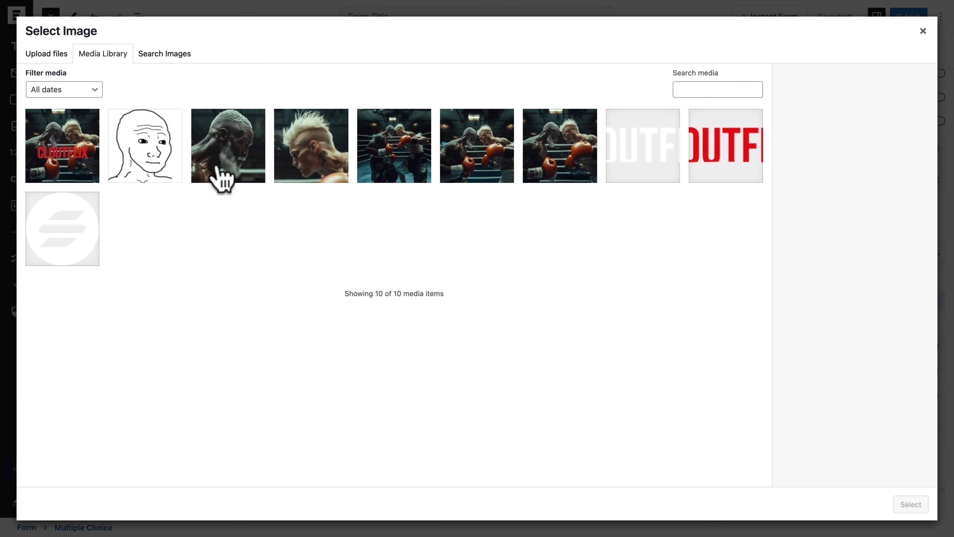
{"action": "left_click", "coordinate": [222, 179]}
{"action": "left_click", "coordinate": [909, 503]}
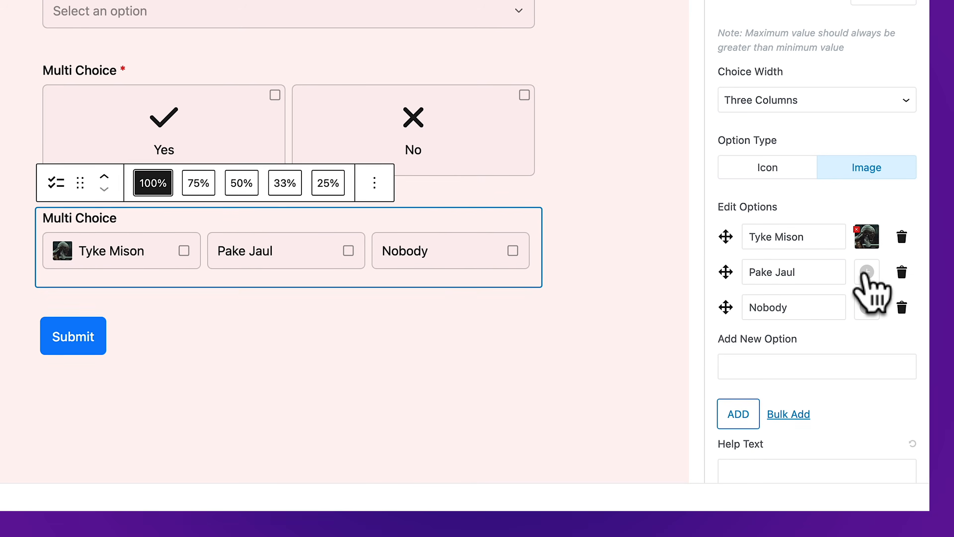
- Assign the profileB image from the media library to the Pake Jaul option
{"action": "left_click", "coordinate": [865, 271]}
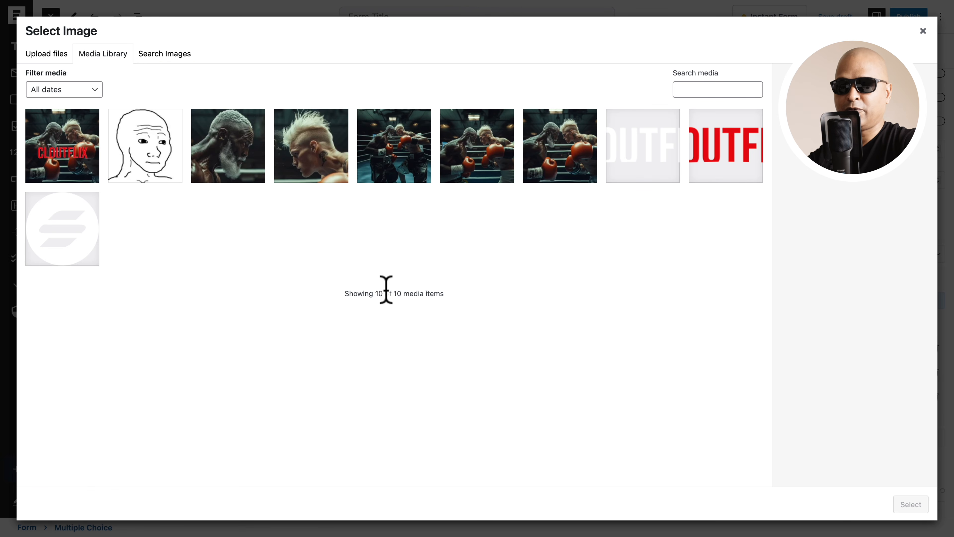
{"action": "left_click", "coordinate": [38, 55]}
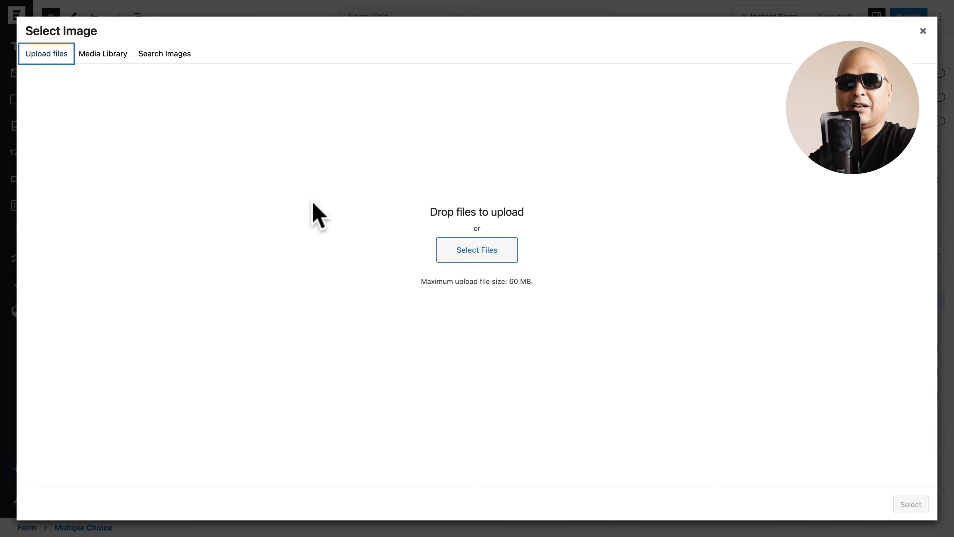
{"action": "left_click", "coordinate": [97, 60]}
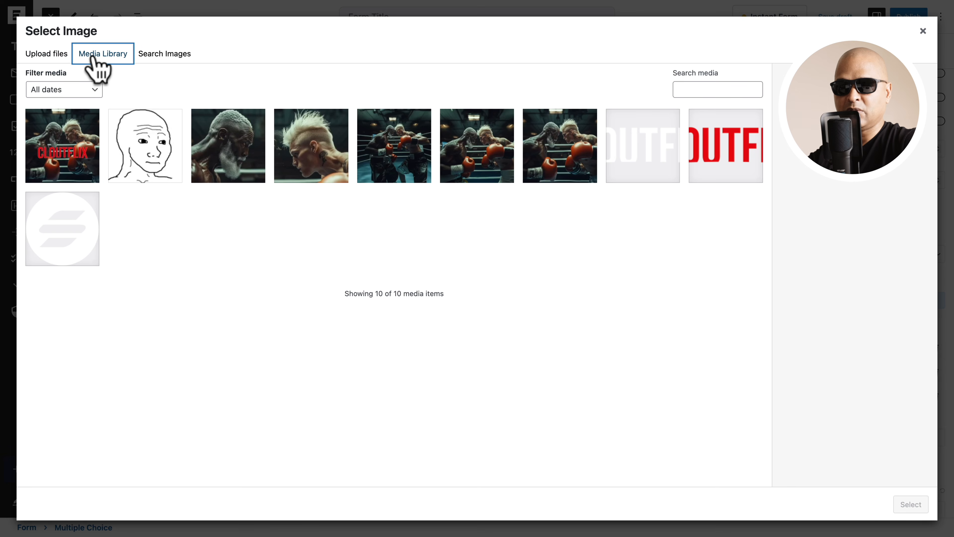
{"action": "left_click", "coordinate": [306, 160]}
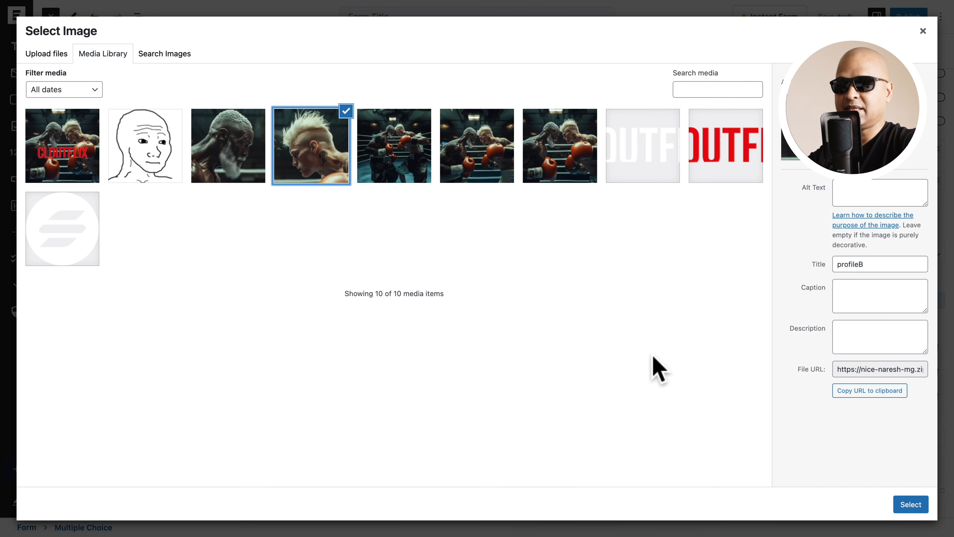
{"action": "left_click", "coordinate": [912, 505]}
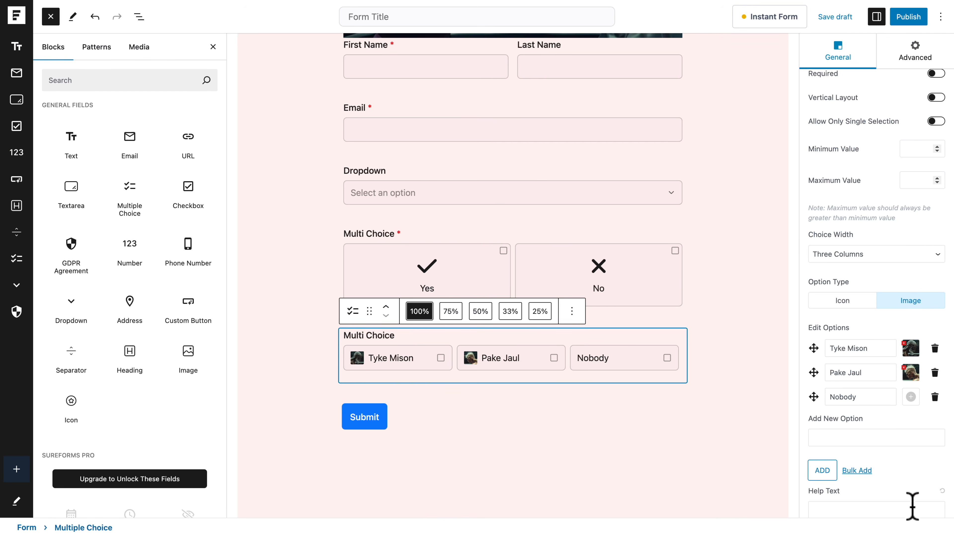
- Assign the profileC image to the Nobody option and enable Vertical Layout for the image choice field
{"action": "left_click", "coordinate": [907, 397]}
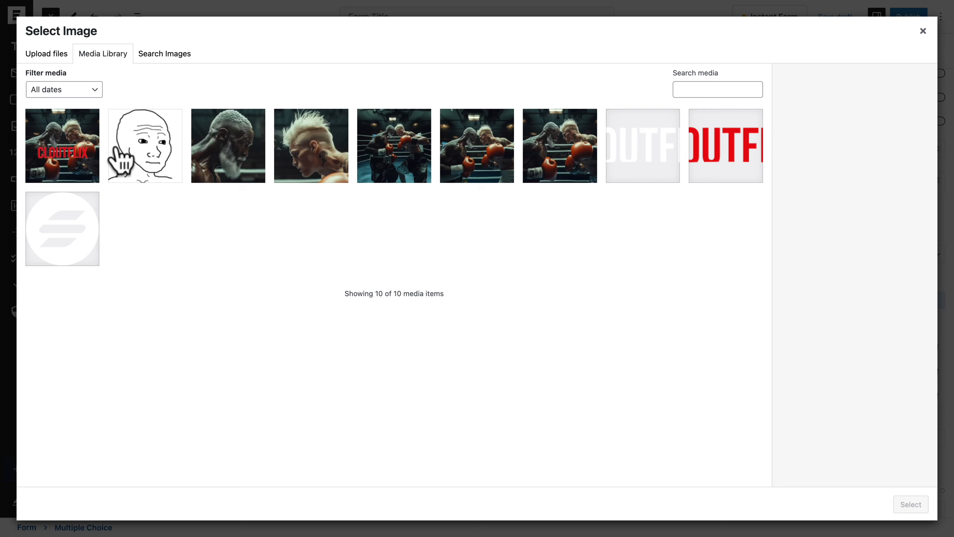
{"action": "left_click", "coordinate": [150, 158]}
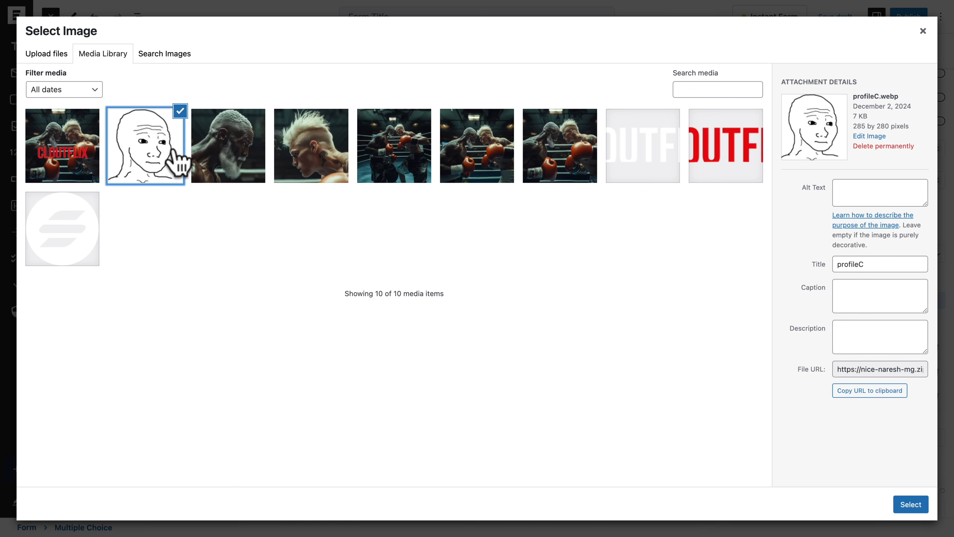
{"action": "left_click", "coordinate": [912, 505]}
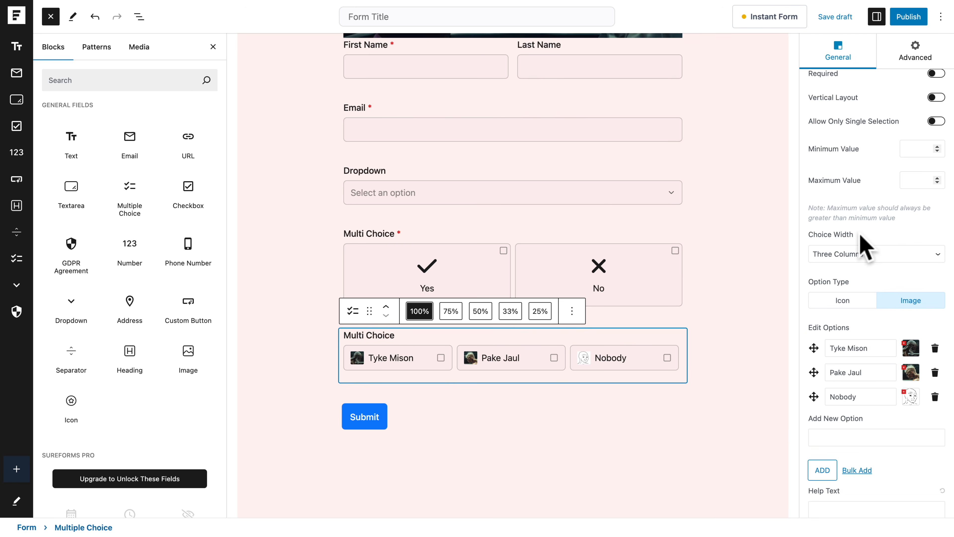
{"action": "scroll", "coordinate": [860, 234], "scroll_direction": "up", "scroll_amount": 3}
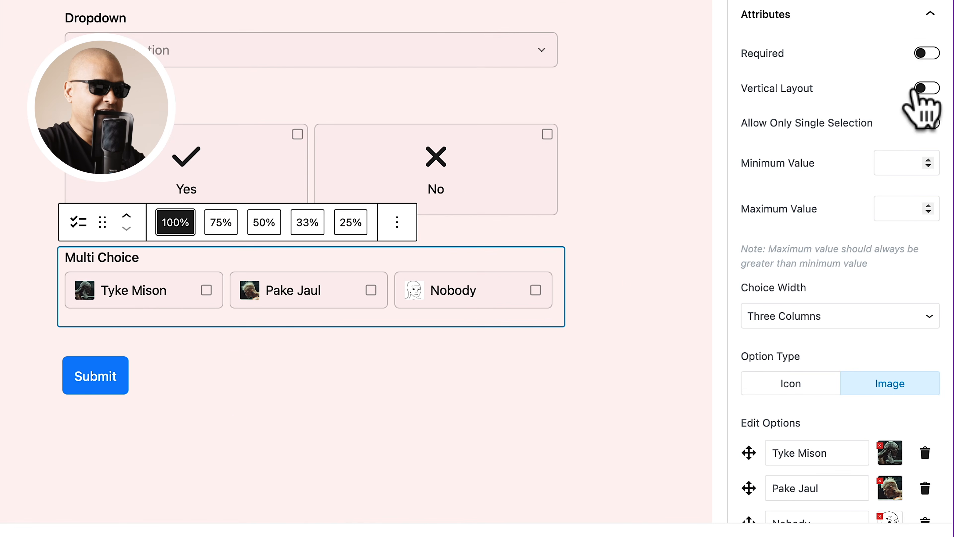
{"action": "left_click", "coordinate": [919, 89]}
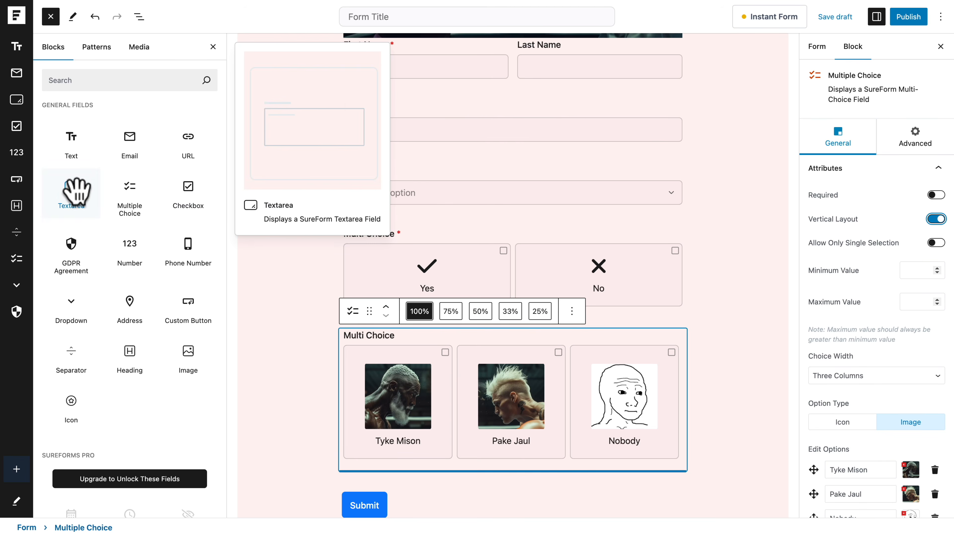
- Add a Textarea labelled "How could we improve the experience?" below the image choices and a GDPR Agreement field beneath it
{"action": "left_click", "coordinate": [73, 189]}
{"action": "scroll", "coordinate": [379, 367], "scroll_direction": "down", "scroll_amount": 8}
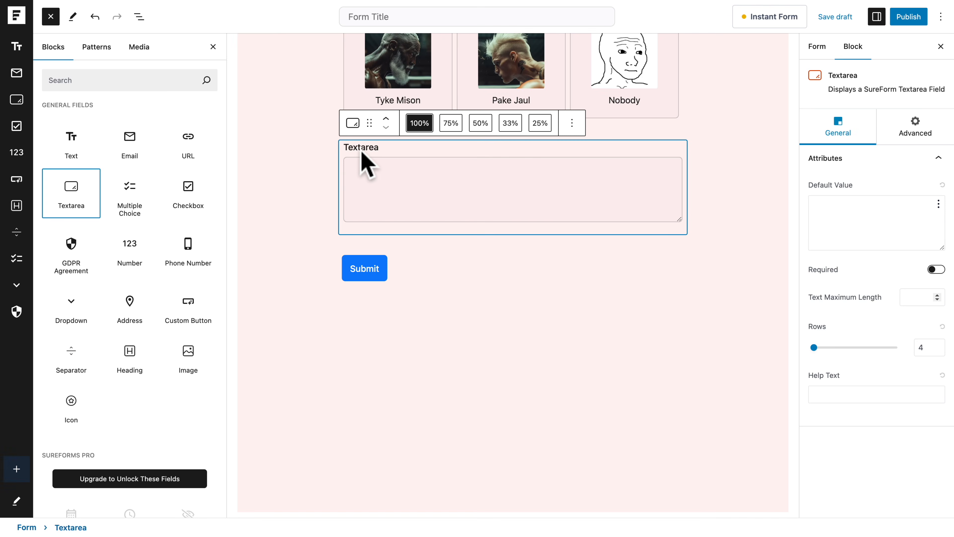
{"action": "double_click", "coordinate": [362, 149]}
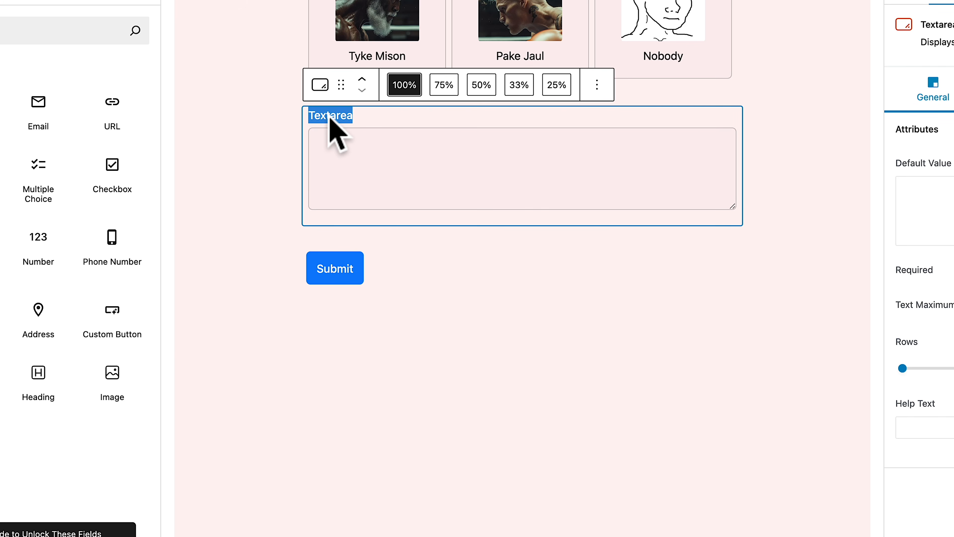
{"action": "type", "text": "How could we improve the experience?"}
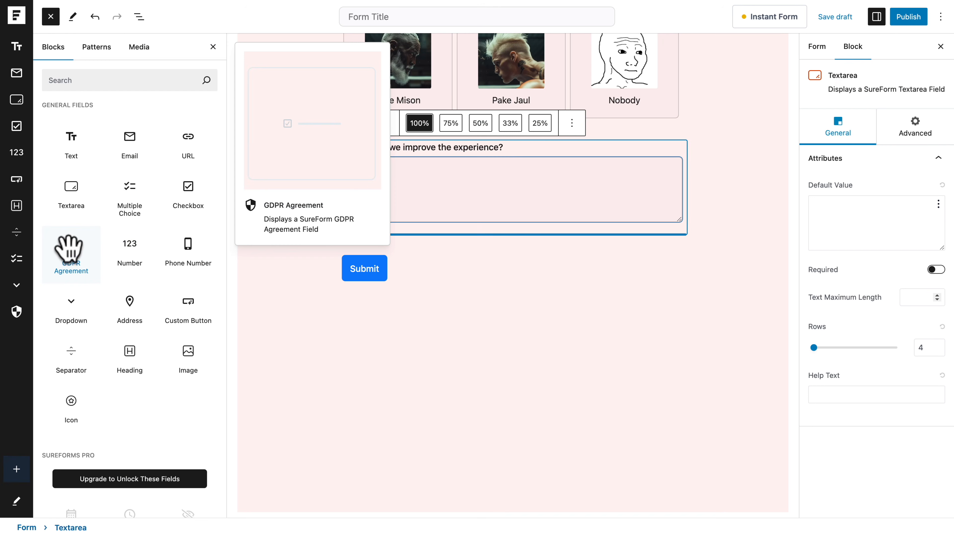
{"action": "left_click", "coordinate": [69, 248]}
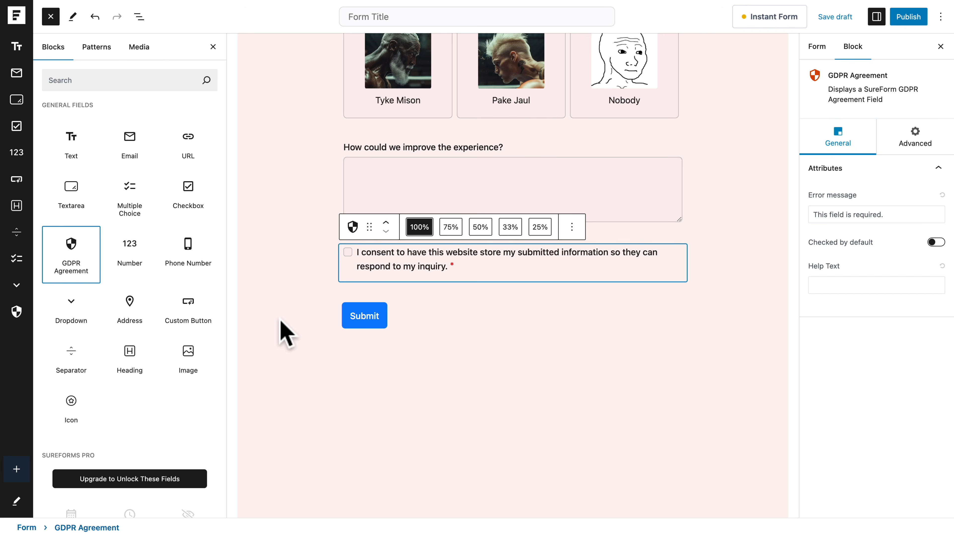
- Set the form's primary color to the red E50914 in the form-level style settings
{"action": "left_click", "coordinate": [279, 306]}
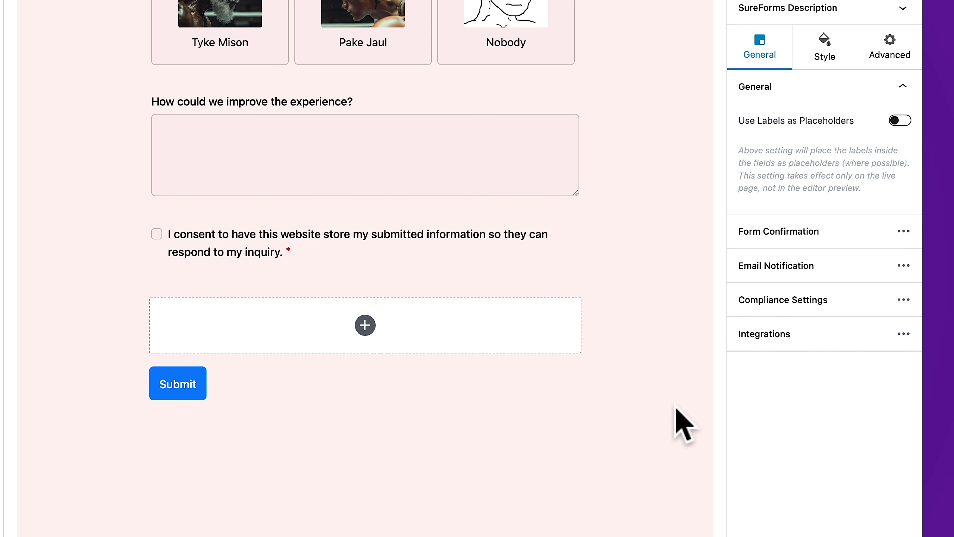
{"action": "left_click", "coordinate": [818, 66]}
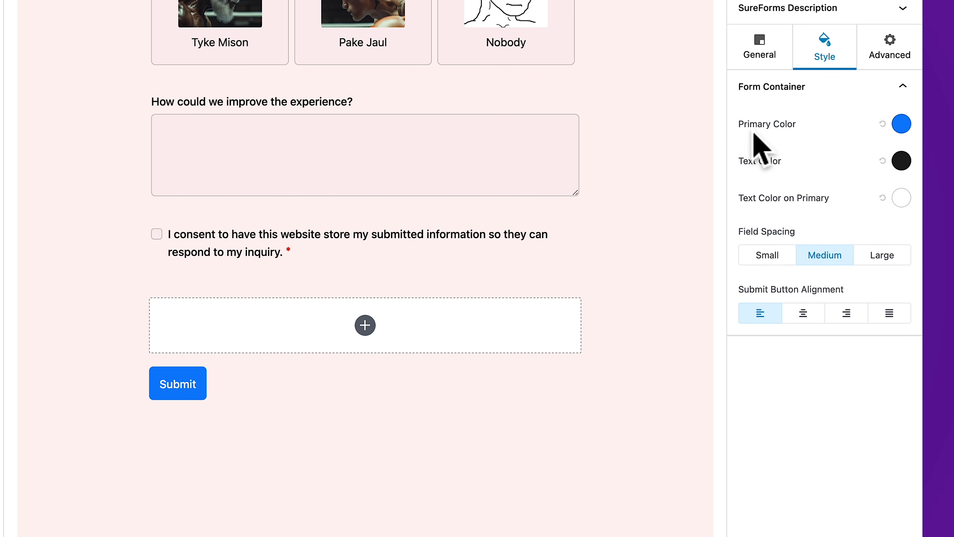
{"action": "left_click", "coordinate": [902, 125]}
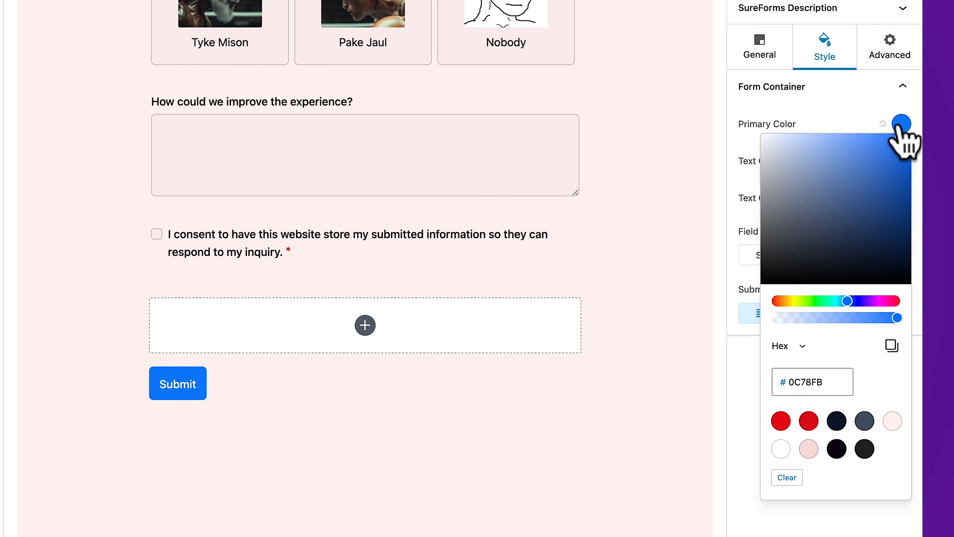
{"action": "left_click", "coordinate": [781, 420]}
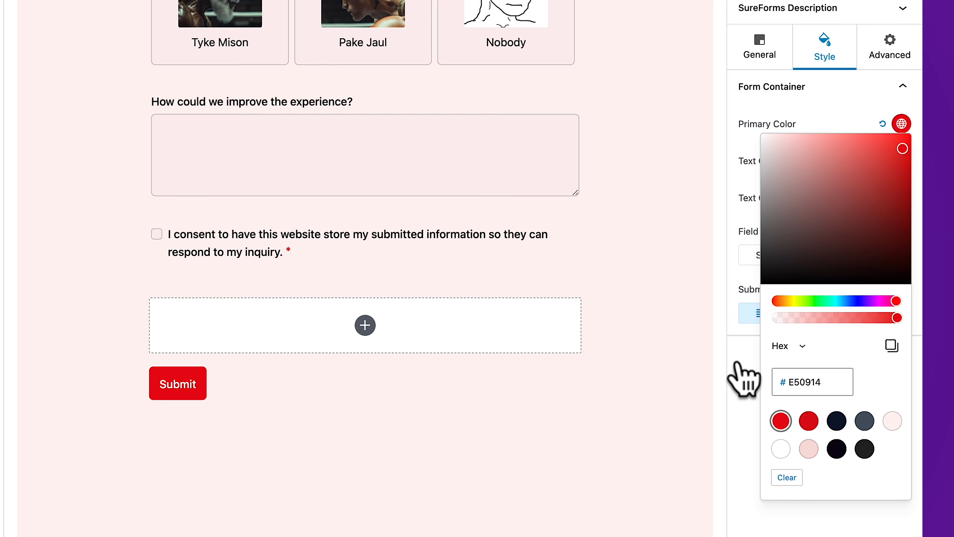
{"action": "left_click", "coordinate": [729, 361]}
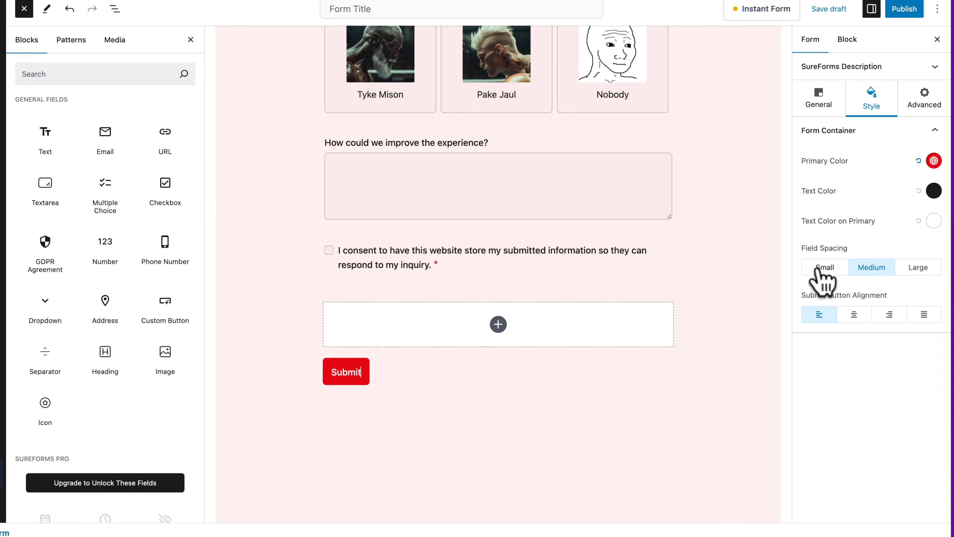
- Try the Small and Medium field spacing for the form and set it to Large
{"action": "left_click", "coordinate": [823, 267]}
{"action": "scroll", "coordinate": [602, 284], "scroll_direction": "up", "scroll_amount": 5}
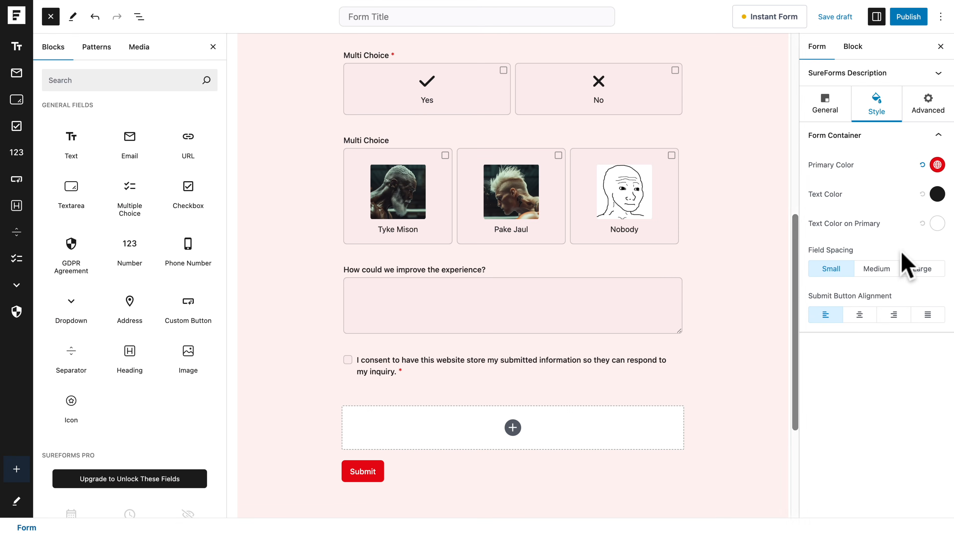
{"action": "left_click", "coordinate": [881, 273]}
{"action": "left_click", "coordinate": [920, 272]}
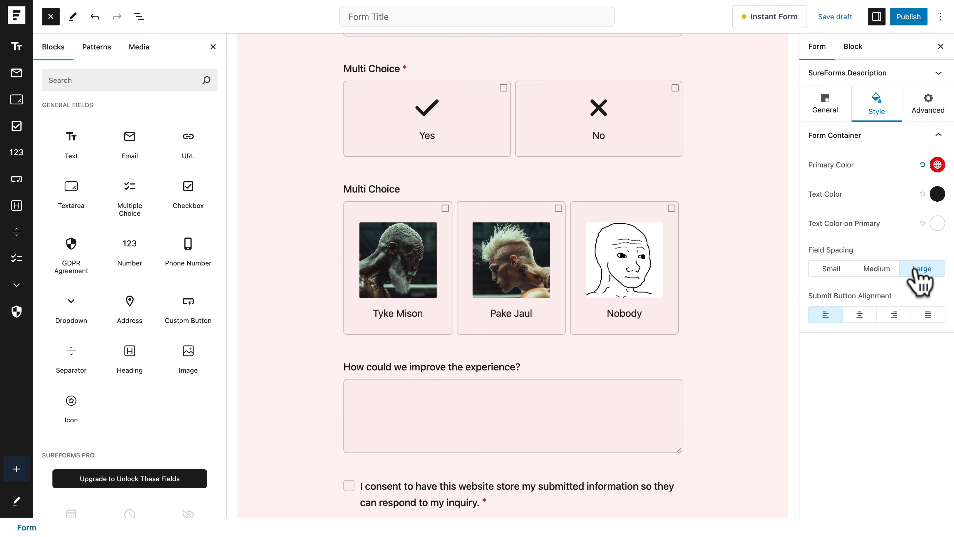
- Set the field spacing to Medium, try the left, center and right Submit button alignments, and set the button to full width
{"action": "left_click", "coordinate": [879, 269]}
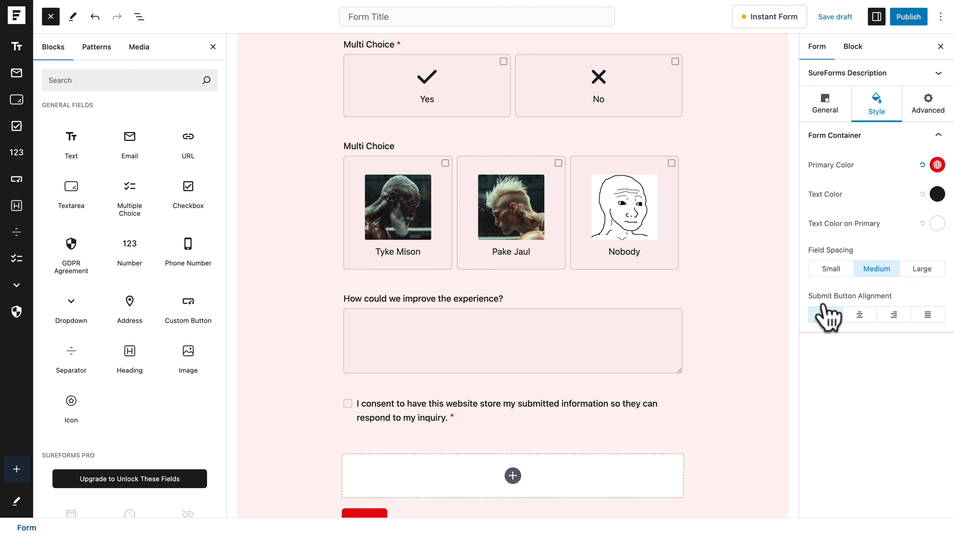
{"action": "scroll", "coordinate": [624, 377], "scroll_direction": "down", "scroll_amount": 6}
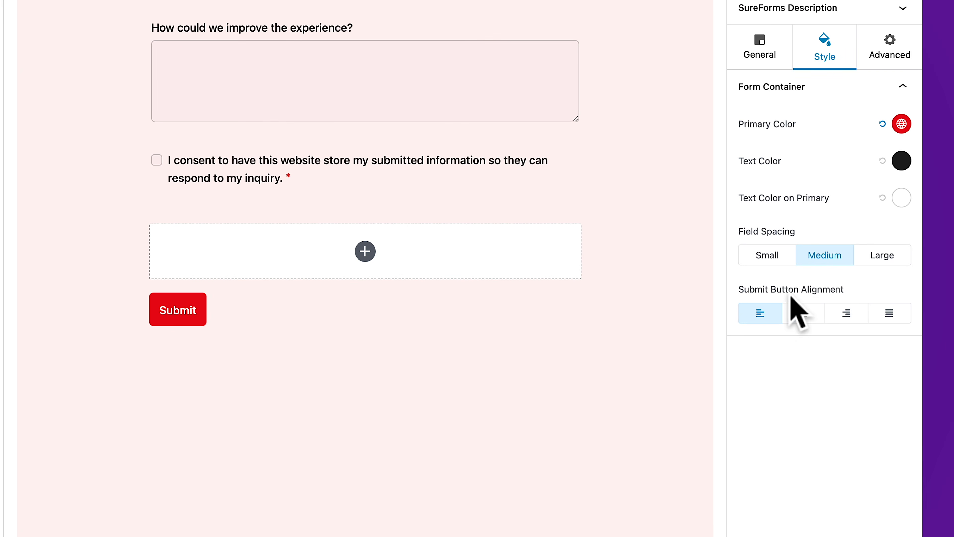
{"action": "left_click", "coordinate": [887, 313]}
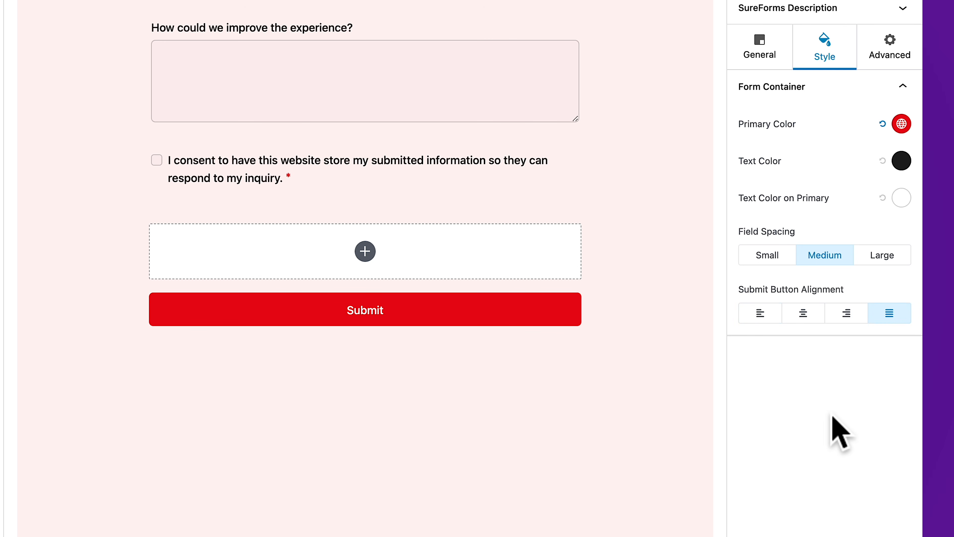
{"action": "left_click", "coordinate": [758, 318]}
{"action": "left_click", "coordinate": [803, 316]}
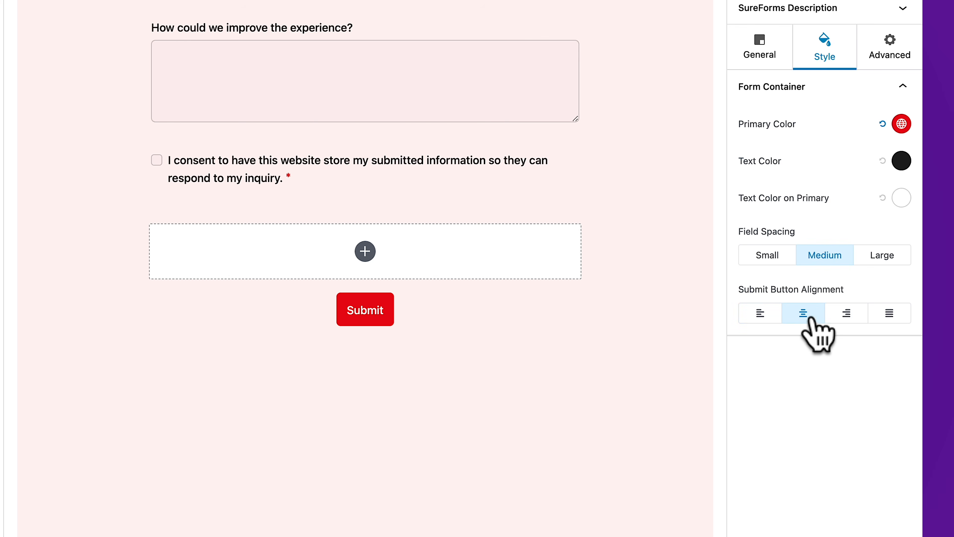
{"action": "left_click", "coordinate": [847, 314]}
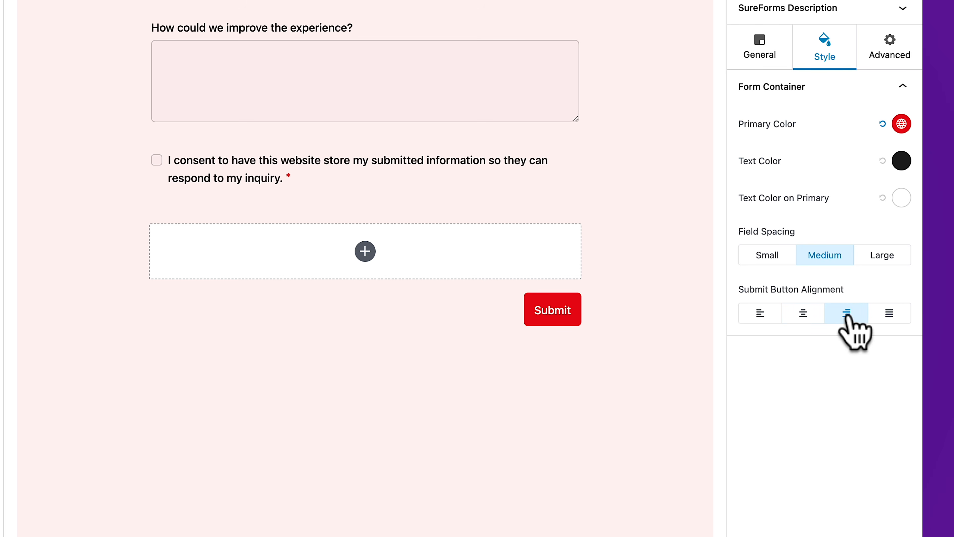
{"action": "left_click", "coordinate": [890, 316]}
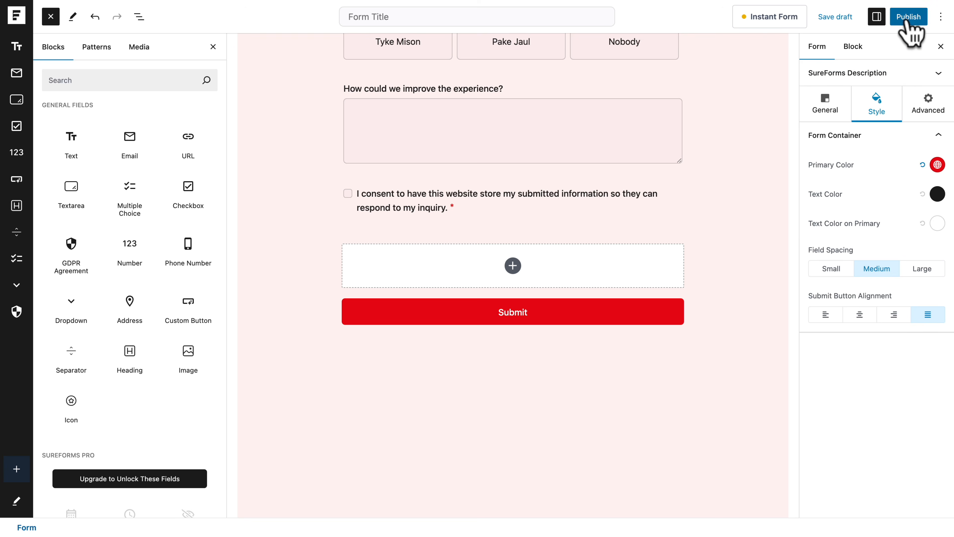
- Publish the form and dismiss the post-publish details
{"action": "left_click", "coordinate": [905, 22]}
{"action": "left_click", "coordinate": [909, 17]}
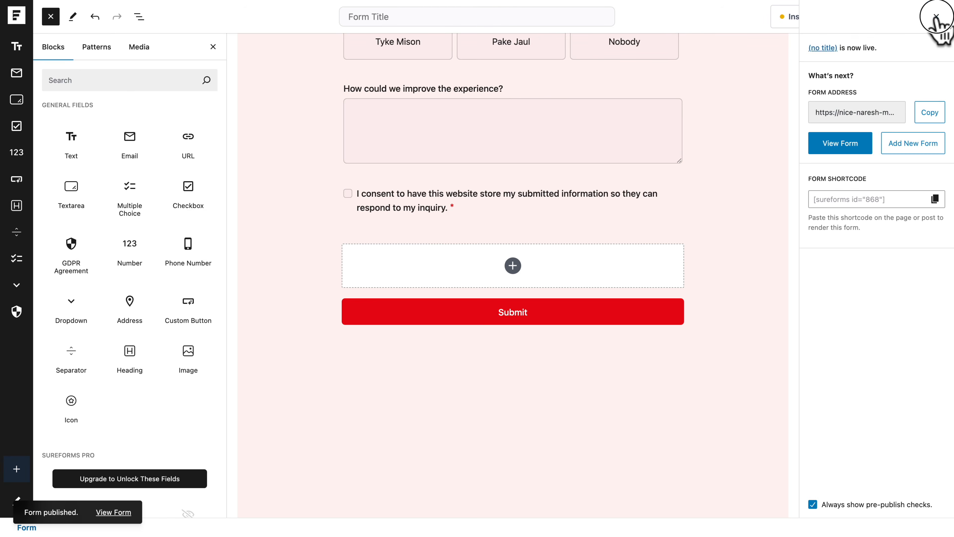
{"action": "left_click", "coordinate": [936, 17]}
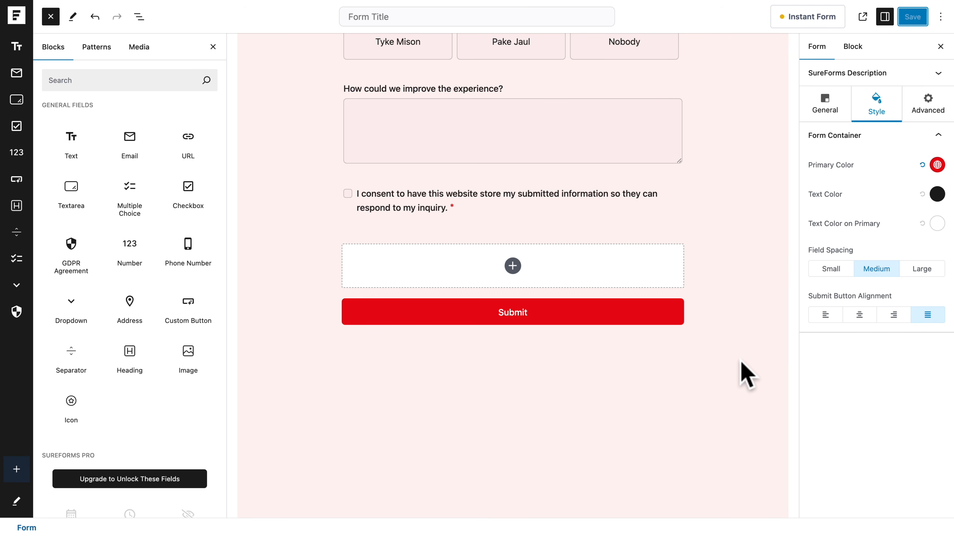
- Open the form's confirmation settings and review the confirmation type, message and after-submission options
{"action": "left_click", "coordinate": [835, 109]}
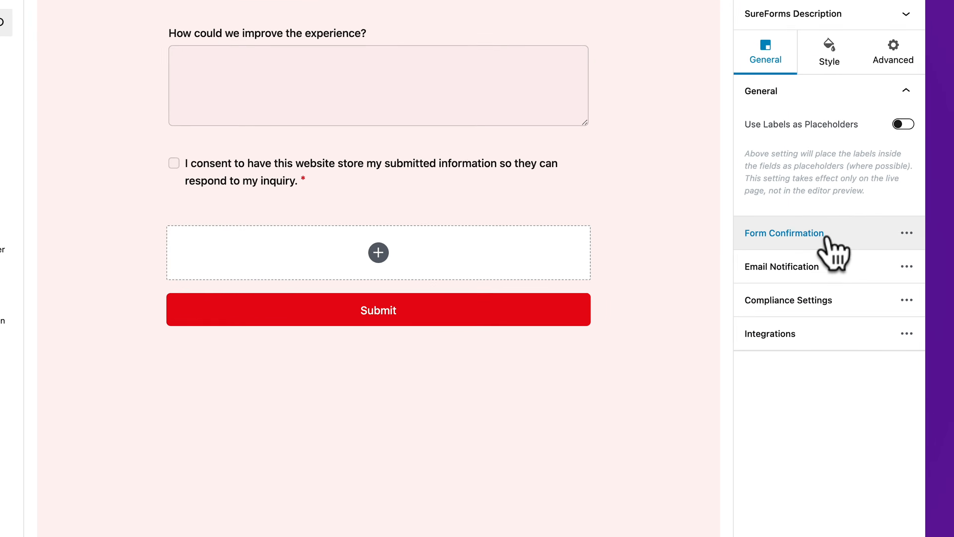
{"action": "left_click", "coordinate": [822, 236]}
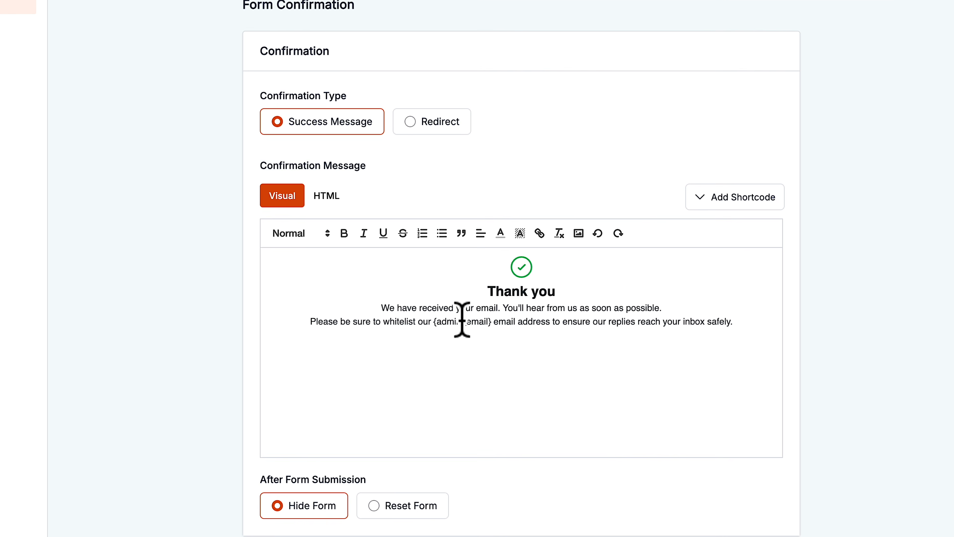
{"action": "scroll", "coordinate": [462, 319], "scroll_direction": "down", "scroll_amount": 1}
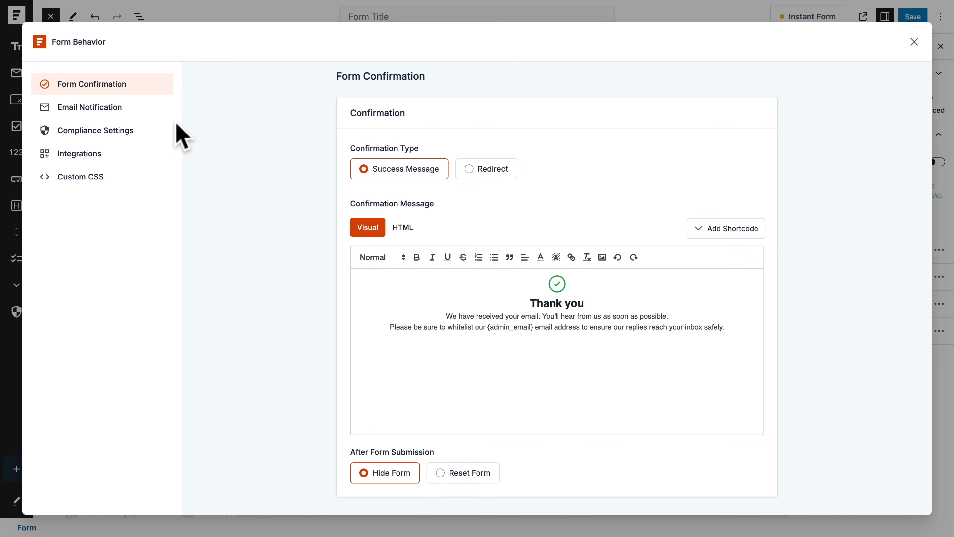
- Review the Admin Notification Email's recipient, subject, body and advanced fields, and leave it without making changes
{"action": "left_click", "coordinate": [120, 108]}
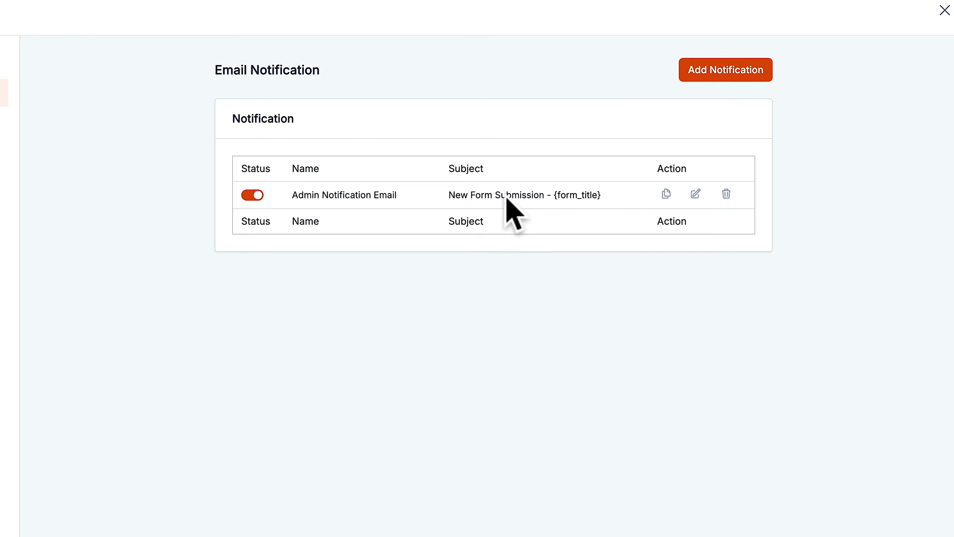
{"action": "left_click", "coordinate": [694, 195]}
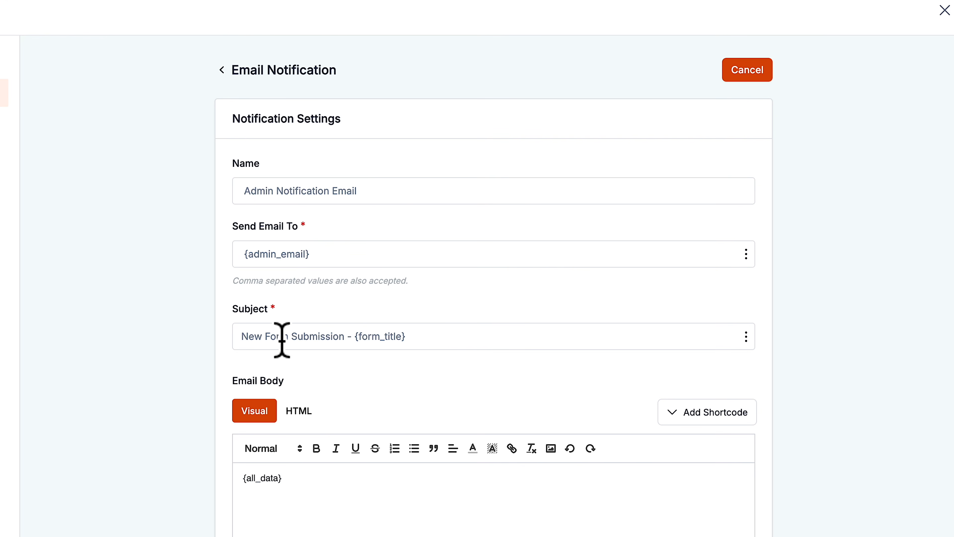
{"action": "scroll", "coordinate": [282, 340], "scroll_direction": "down", "scroll_amount": 4}
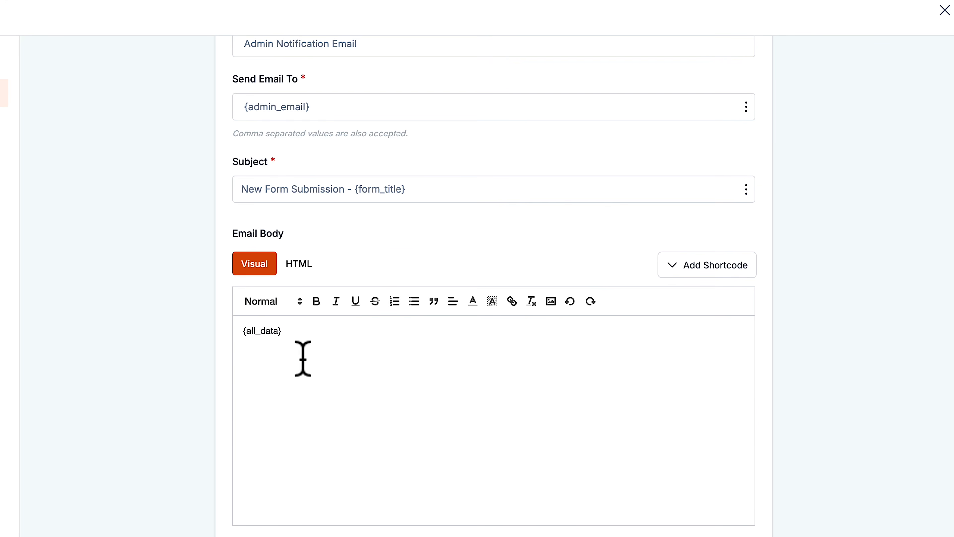
{"action": "scroll", "coordinate": [310, 381], "scroll_direction": "down", "scroll_amount": 4}
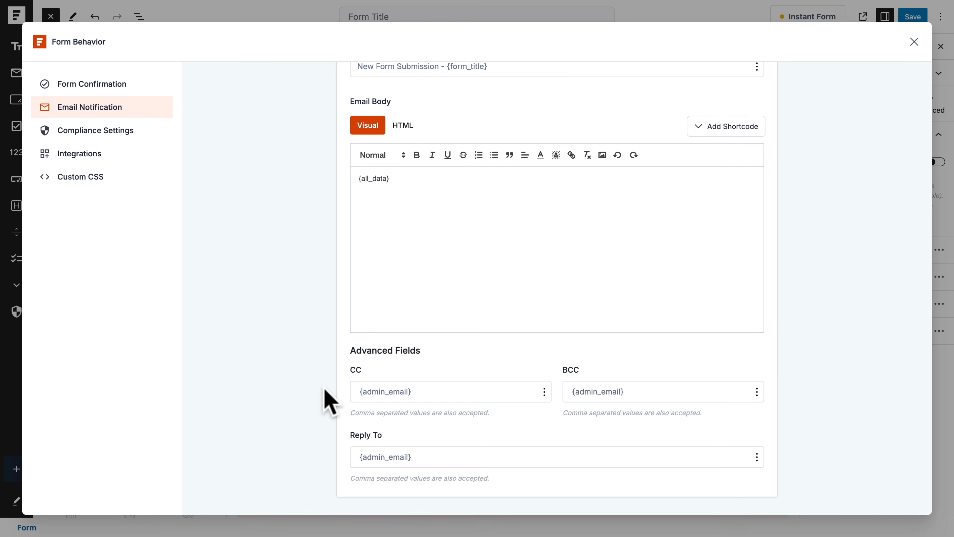
{"action": "scroll", "coordinate": [330, 401], "scroll_direction": "up", "scroll_amount": 6}
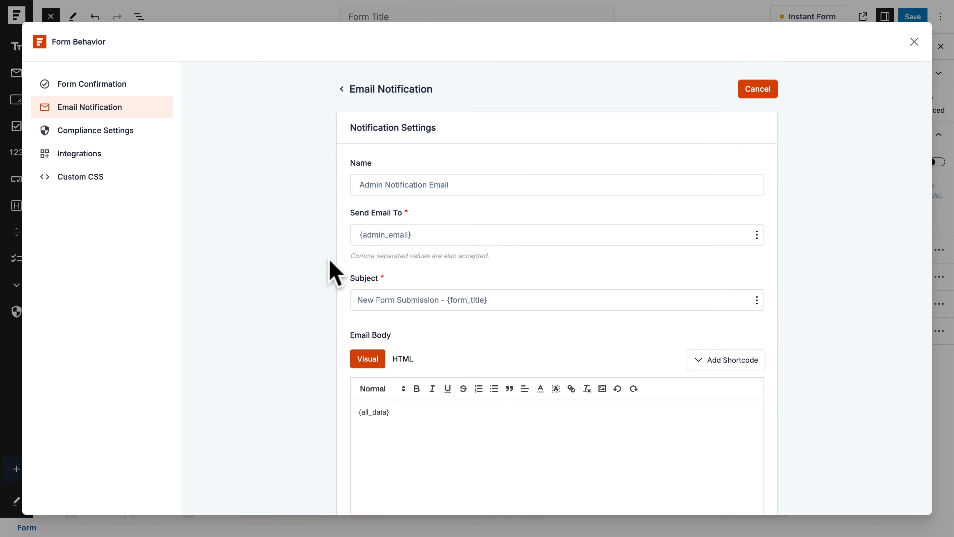
{"action": "left_click", "coordinate": [758, 89]}
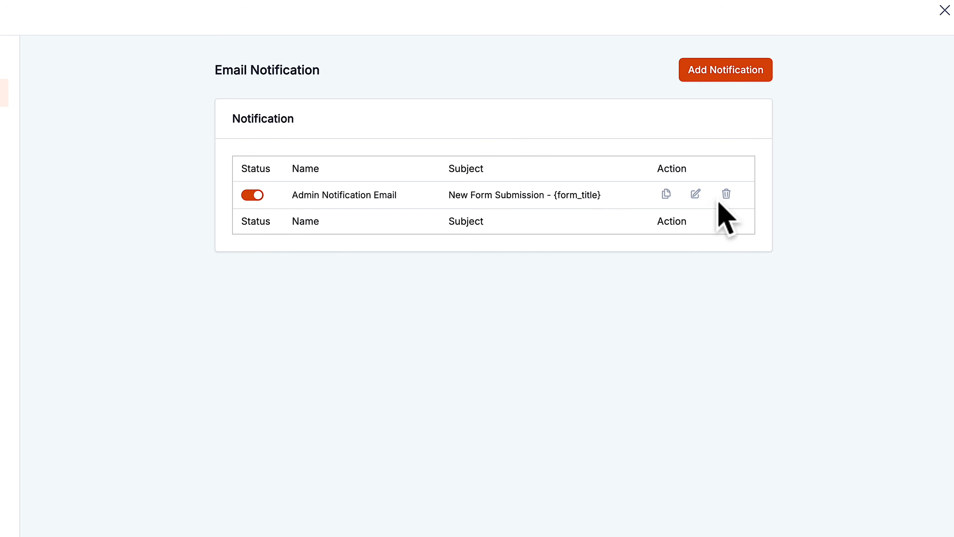
- Duplicate the Admin Notification Email and delete the copy
{"action": "left_click", "coordinate": [666, 194]}
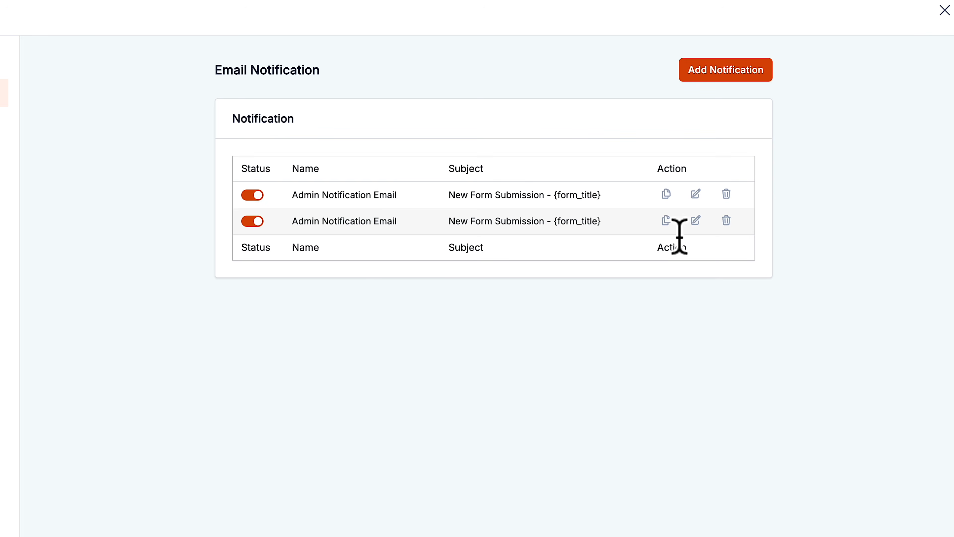
{"action": "left_click", "coordinate": [726, 220]}
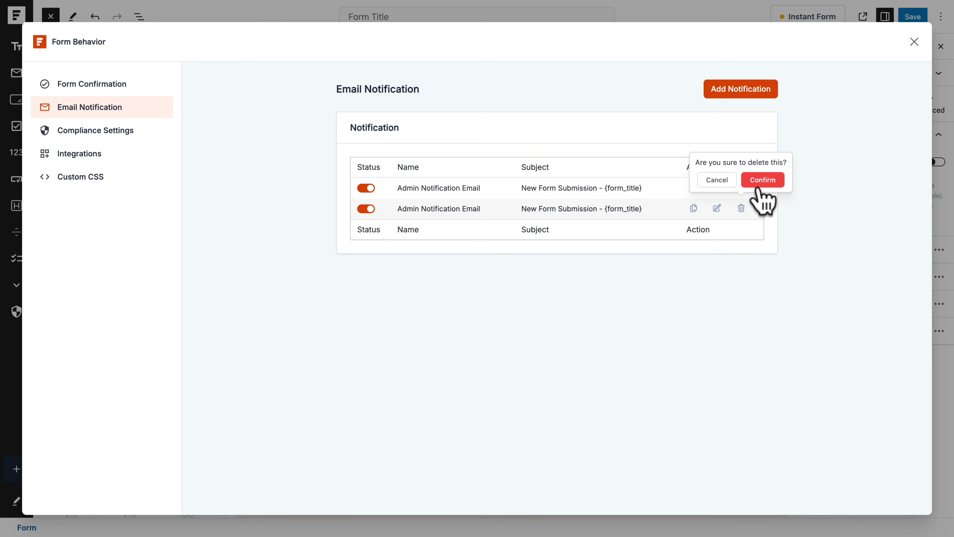
{"action": "left_click", "coordinate": [762, 180]}
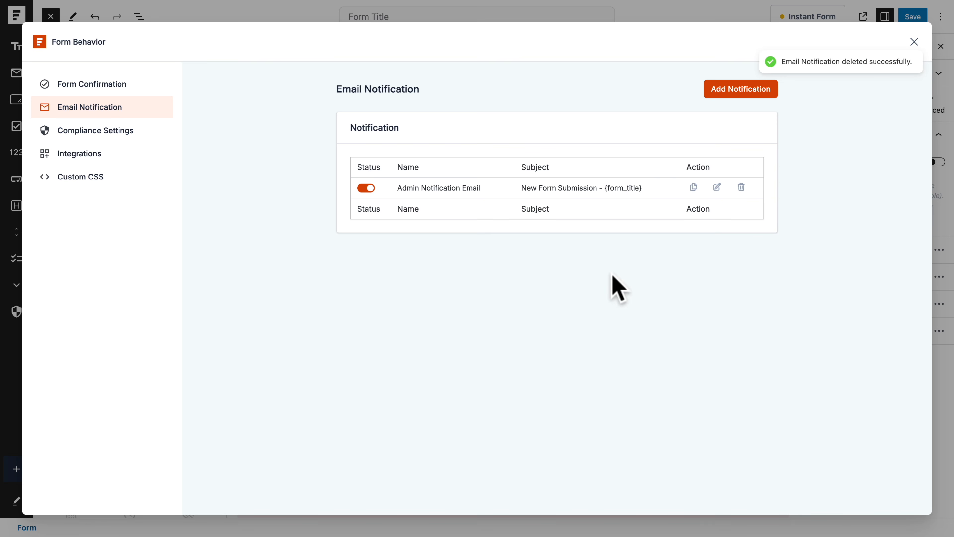
- Try the GDPR compliance and never-store-entries options in the compliance settings and switch them off again
{"action": "left_click", "coordinate": [119, 135]}
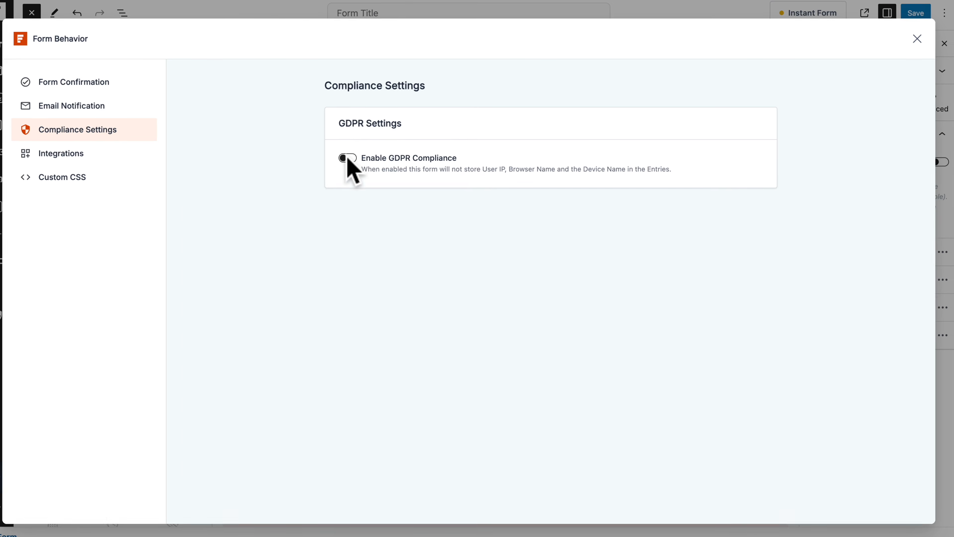
{"action": "left_click", "coordinate": [347, 157]}
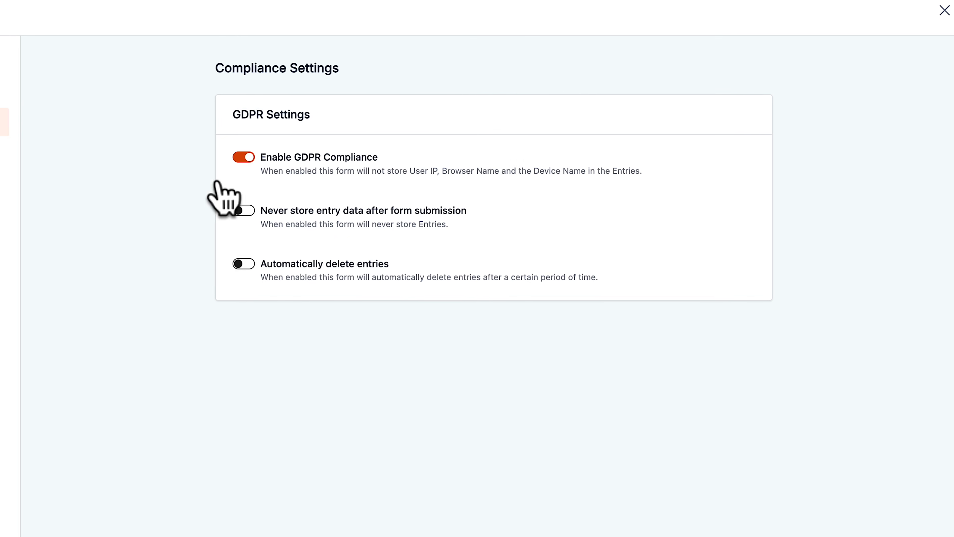
{"action": "left_click", "coordinate": [241, 210]}
{"action": "left_click", "coordinate": [246, 211]}
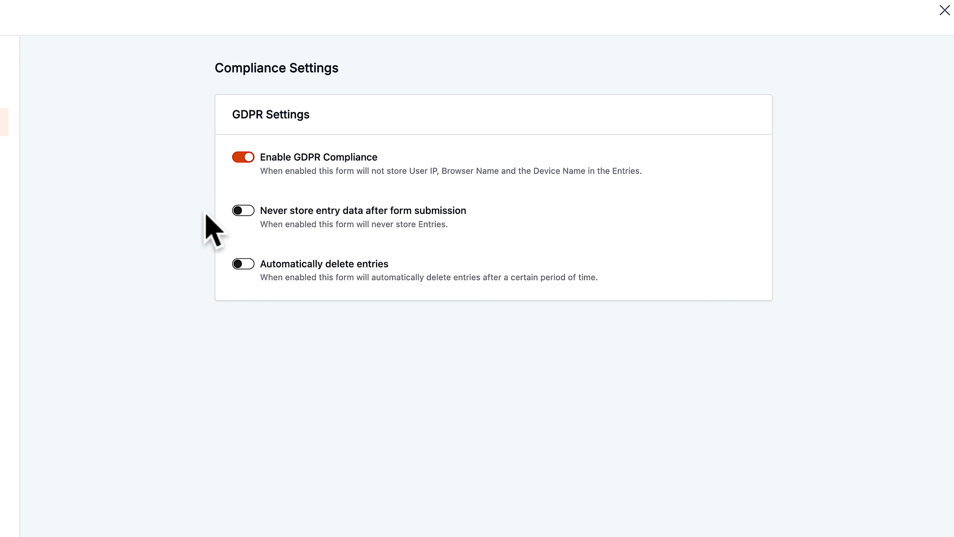
{"action": "left_click", "coordinate": [242, 157]}
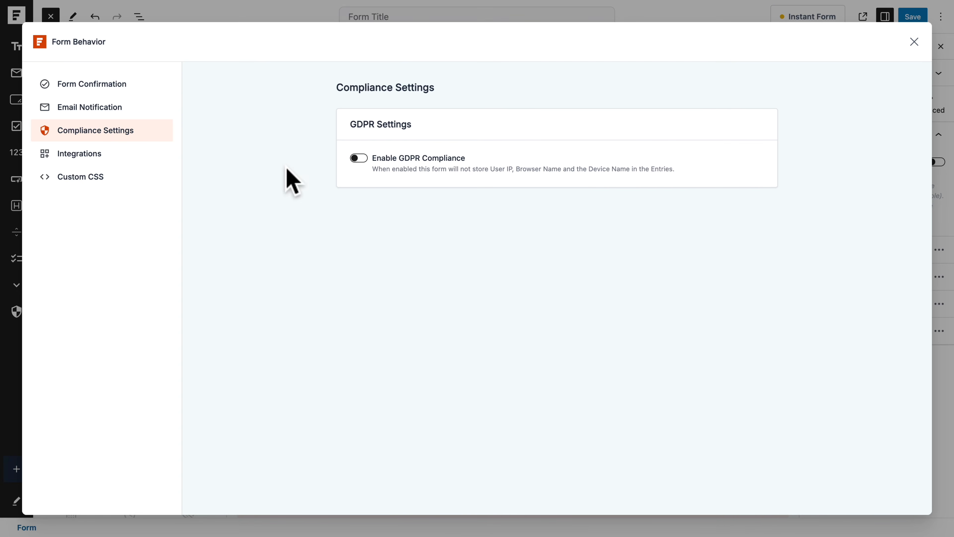
- Review the form's integrations and custom CSS settings, and close the form behavior settings
{"action": "left_click", "coordinate": [81, 154]}
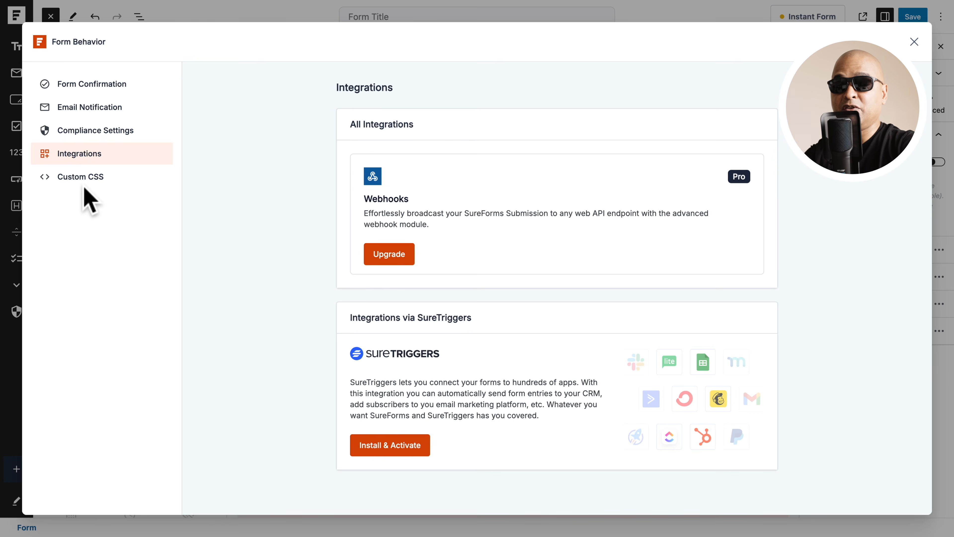
{"action": "left_click", "coordinate": [80, 180]}
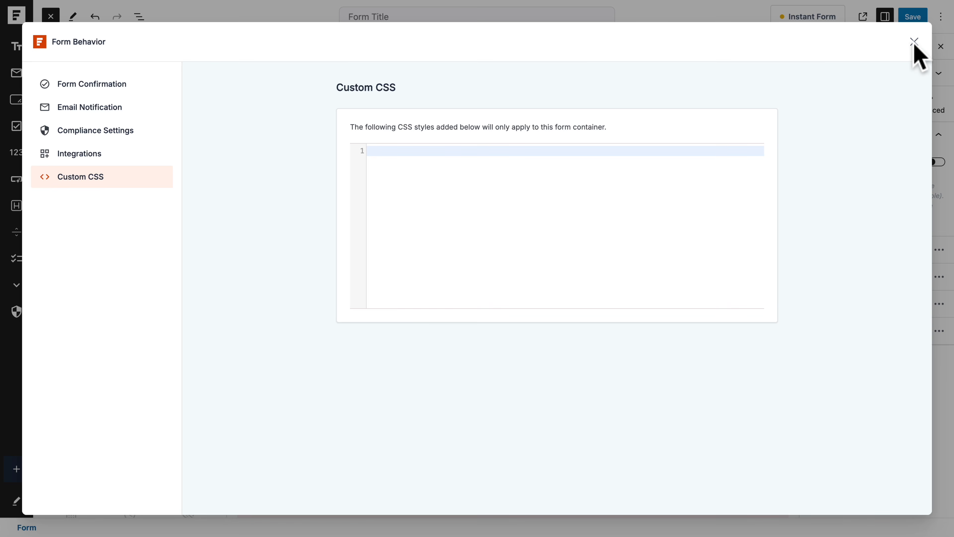
{"action": "left_click", "coordinate": [914, 41]}
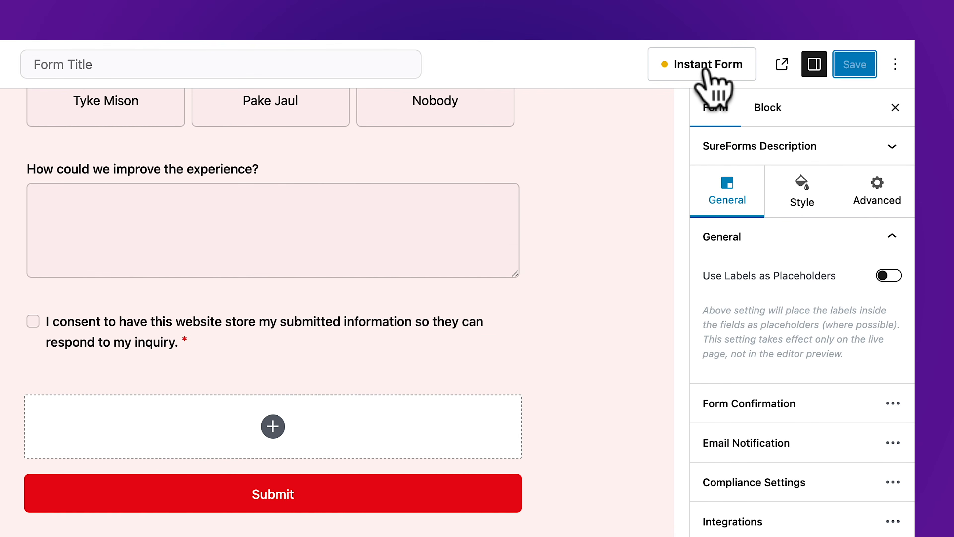
- Enable Instant Form for this form and turn on its preview
{"action": "left_click", "coordinate": [707, 70]}
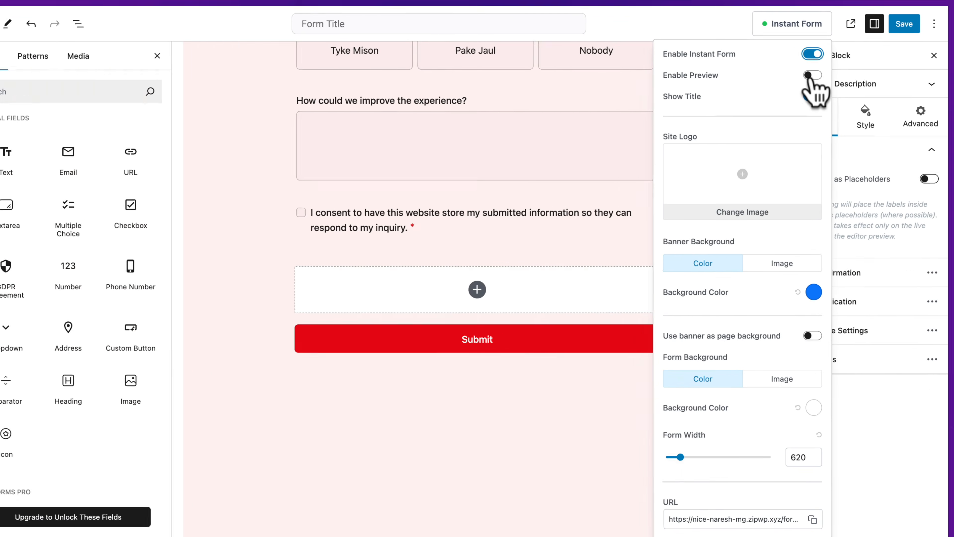
{"action": "left_click", "coordinate": [729, 134]}
{"action": "left_click", "coordinate": [825, 65]}
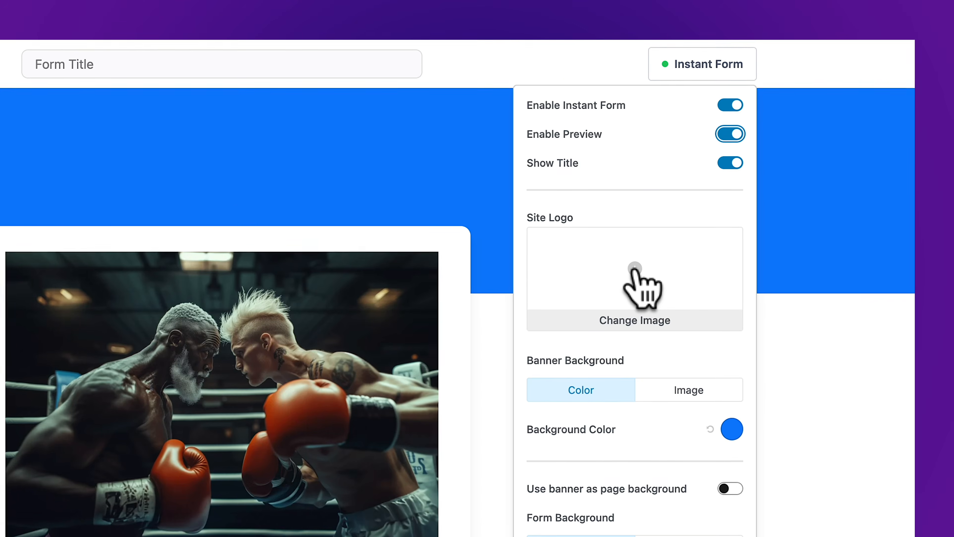
- Set the instant form's site logo to the white logo-cloutflix-02.webp from the media library
{"action": "left_click", "coordinate": [761, 157]}
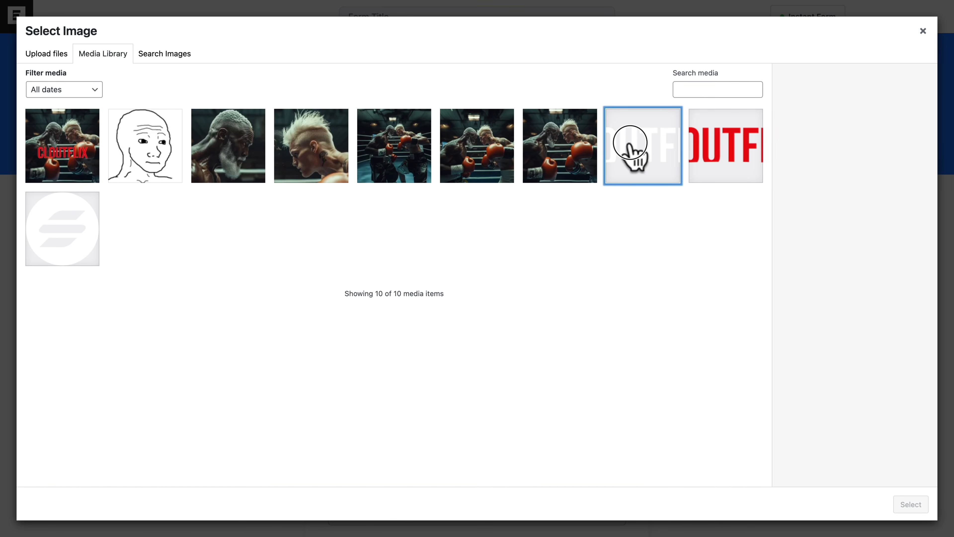
{"action": "left_click", "coordinate": [634, 148]}
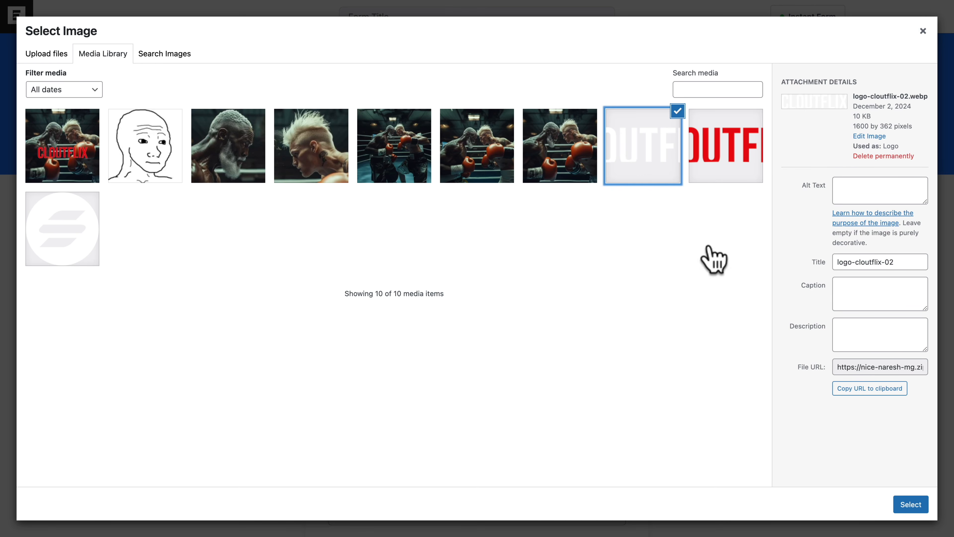
{"action": "left_click", "coordinate": [909, 505]}
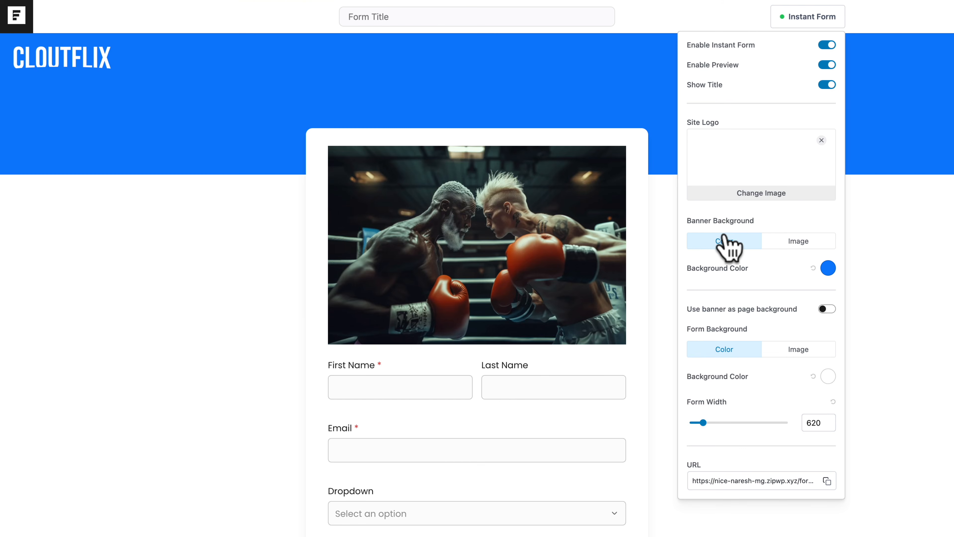
- Set the instant form's banner background color to the red E50914
{"action": "left_click", "coordinate": [828, 268]}
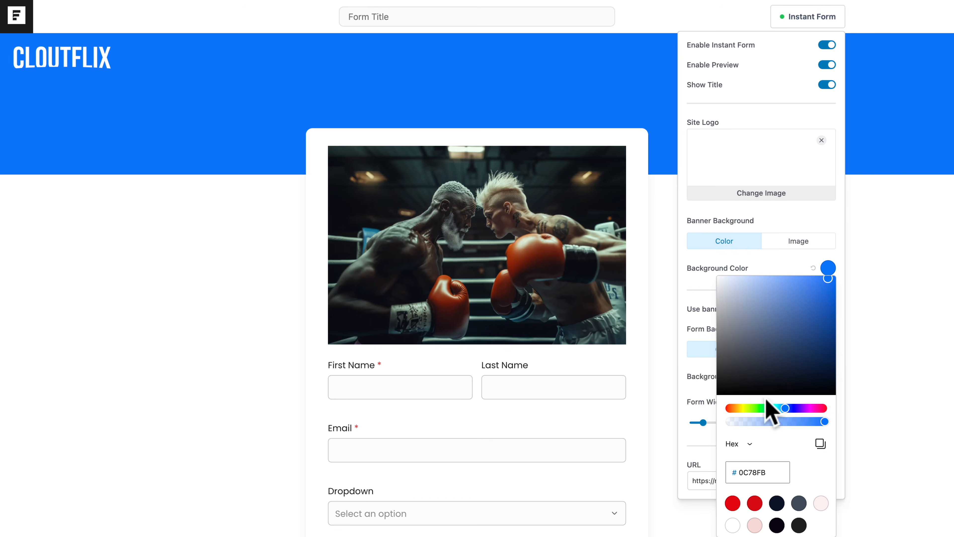
{"action": "left_click", "coordinate": [733, 503]}
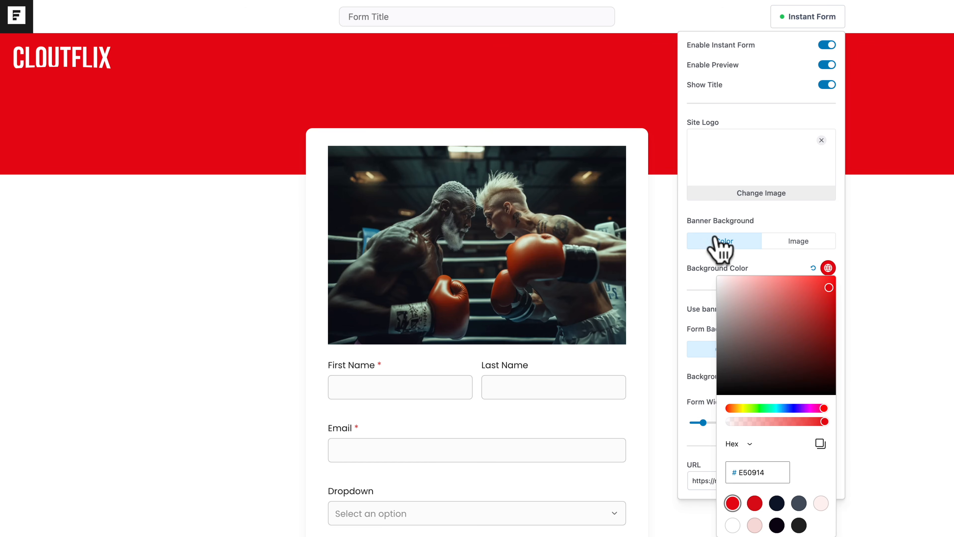
{"action": "left_click", "coordinate": [781, 265]}
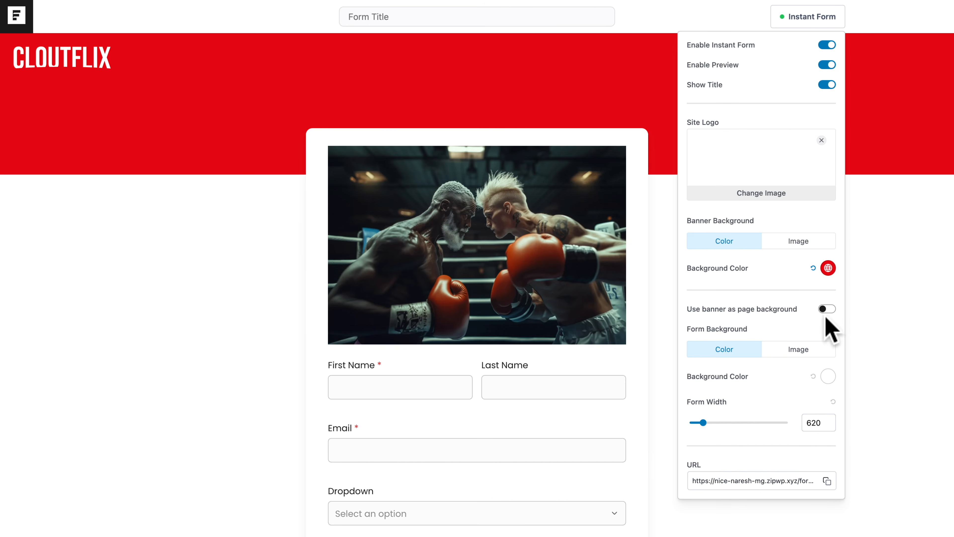
- Use the instant form's banner as the page background and set its image to img-03.webp from the media library
{"action": "left_click", "coordinate": [823, 312]}
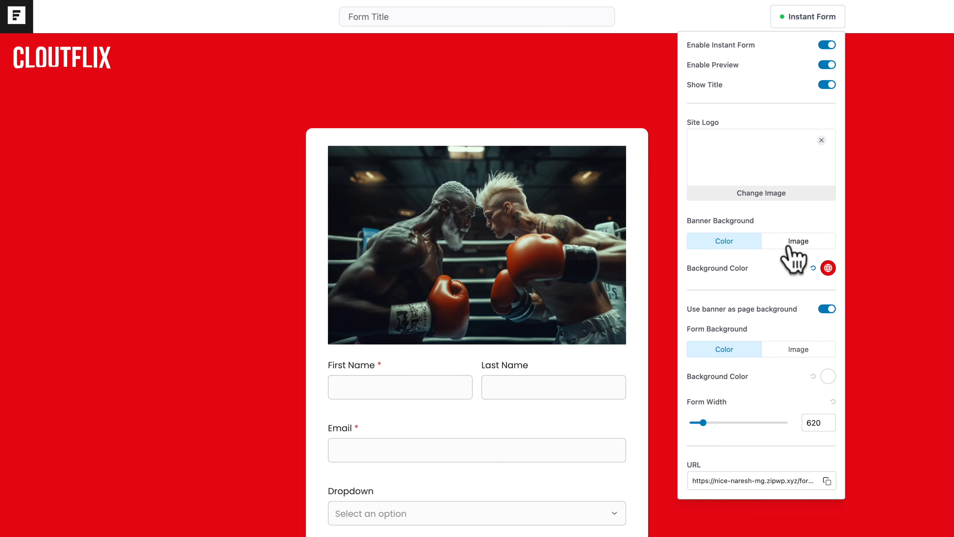
{"action": "left_click", "coordinate": [798, 241]}
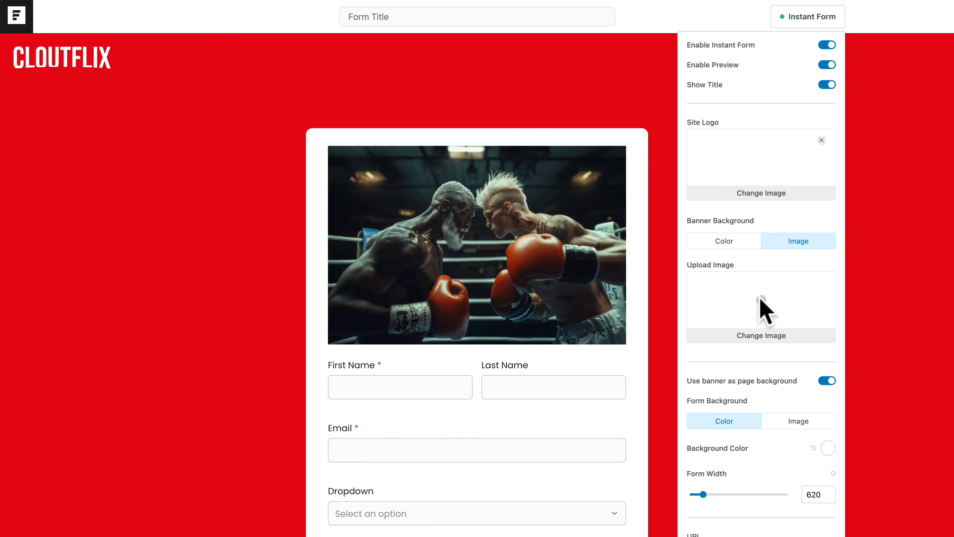
{"action": "left_click", "coordinate": [761, 305]}
{"action": "left_click", "coordinate": [410, 166]}
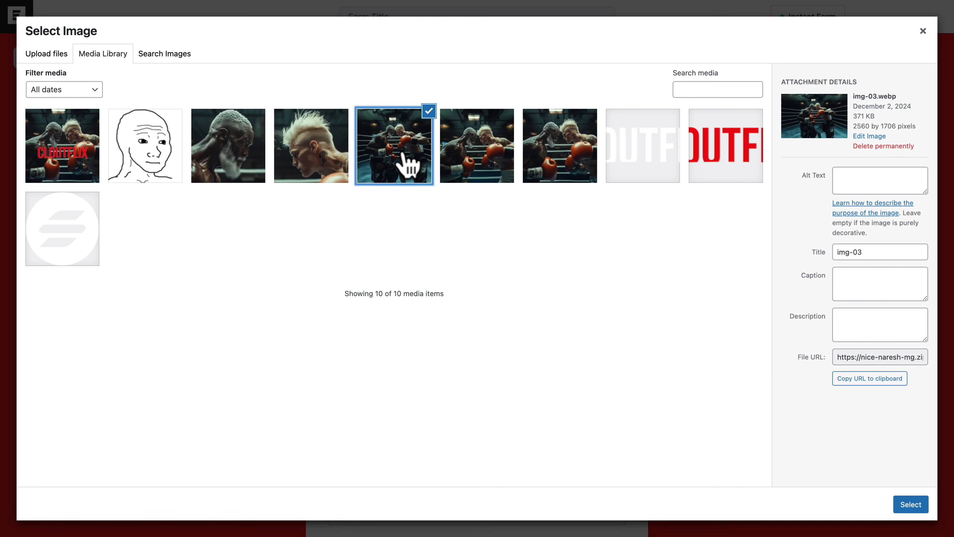
{"action": "left_click", "coordinate": [910, 504]}
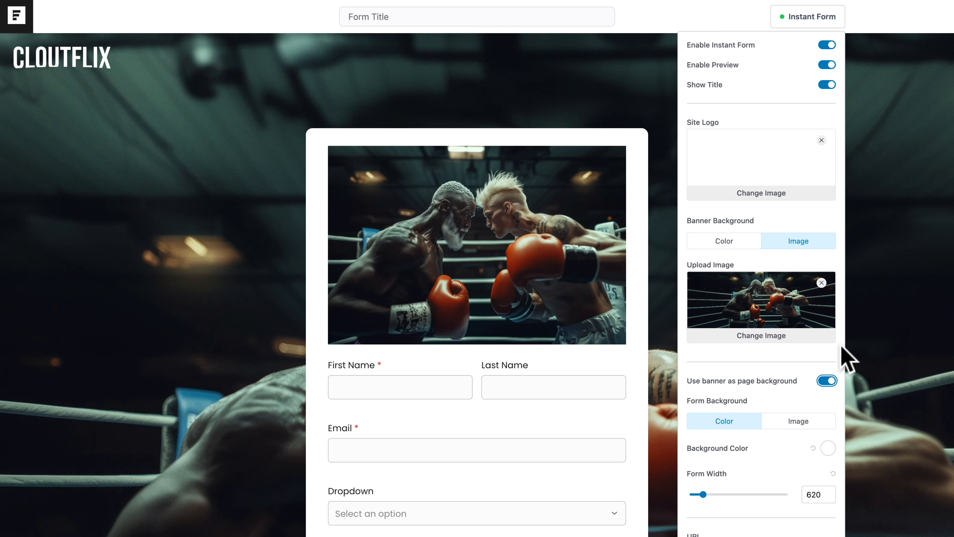
- Try the page without the banner as page background and with another form width, restoring both settings
{"action": "left_click", "coordinate": [827, 381]}
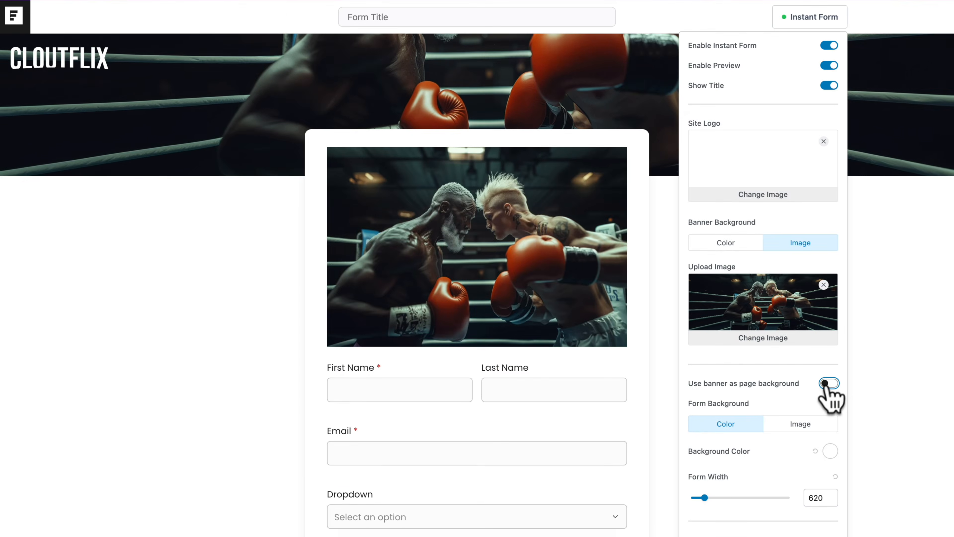
{"action": "left_click", "coordinate": [828, 383]}
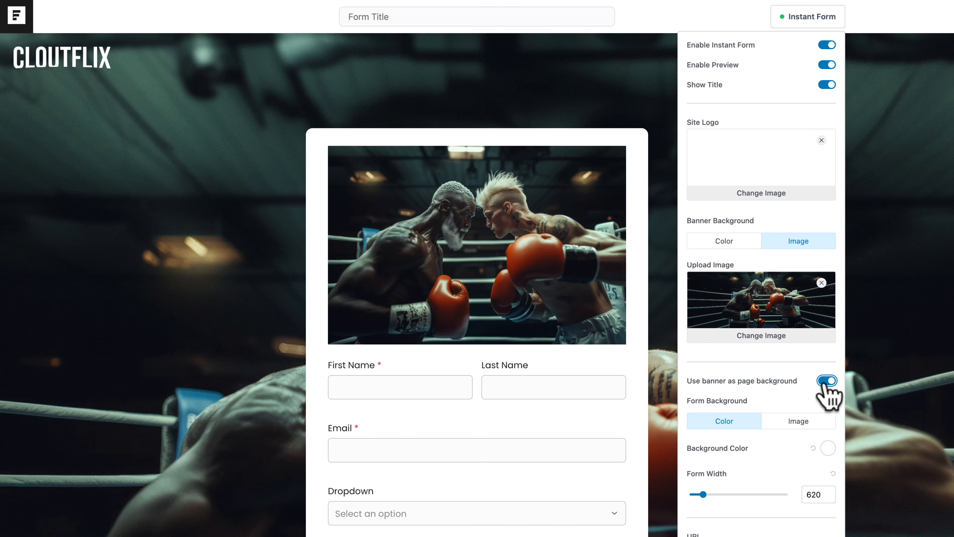
{"action": "mouse_move", "coordinate": [703, 494]}
{"action": "left_mouse_down"}
{"action": "mouse_move", "coordinate": [746, 494]}
{"action": "mouse_move", "coordinate": [700, 494]}
{"action": "left_mouse_up"}
{"action": "left_click", "coordinate": [833, 475]}
{"action": "scroll", "coordinate": [820, 489], "scroll_direction": "down", "scroll_amount": 2}
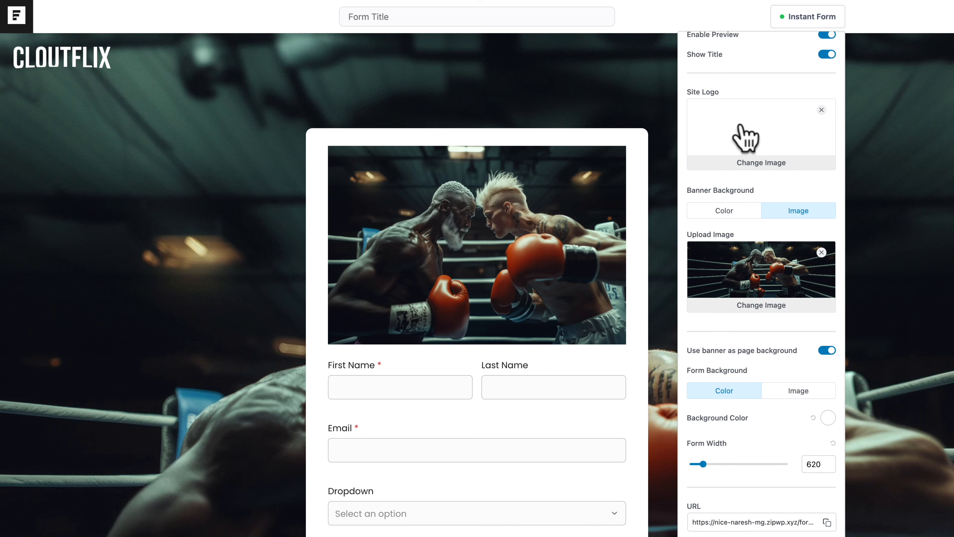
{"action": "scroll", "coordinate": [746, 137], "scroll_direction": "up", "scroll_amount": 1}
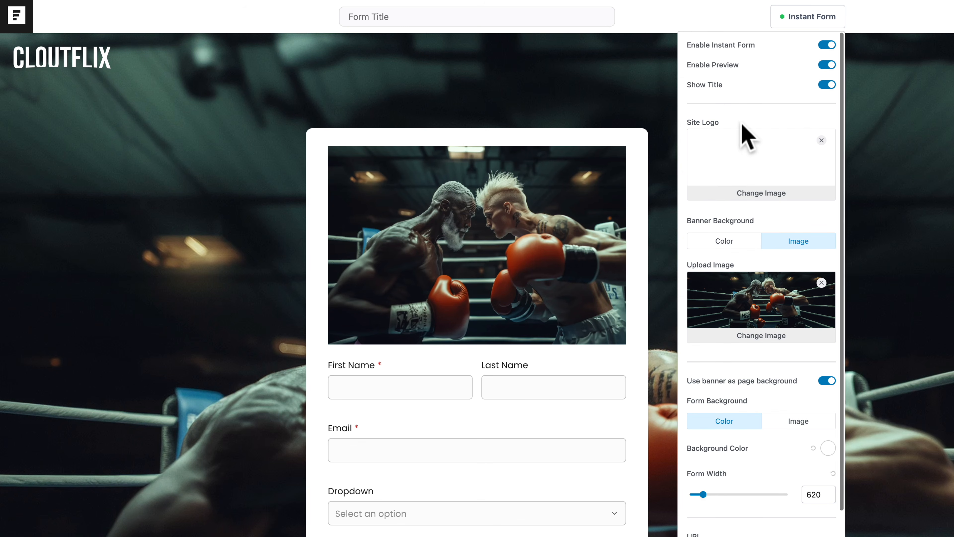
- Turn off the instant form's preview and save the form
{"action": "left_click", "coordinate": [826, 65]}
{"action": "left_click", "coordinate": [910, 22]}
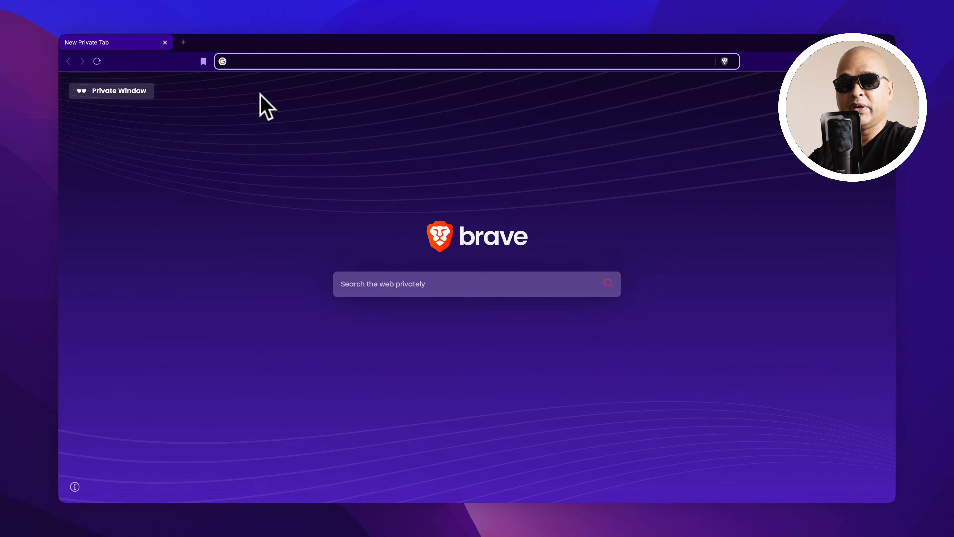
{"action": "type", "text": "https://nice-naresh-mg.zipwp.xyz/form/868"}
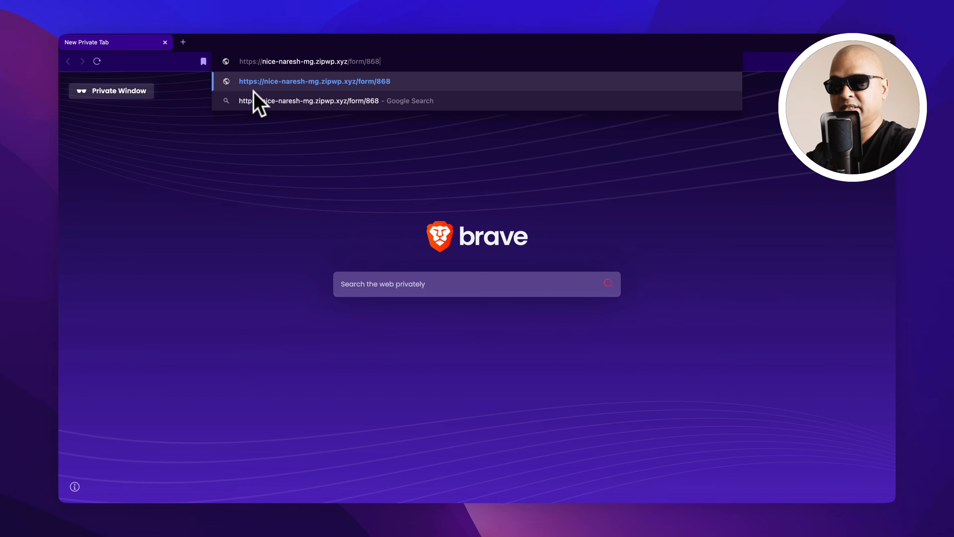
{"action": "key", "text": "Return"}
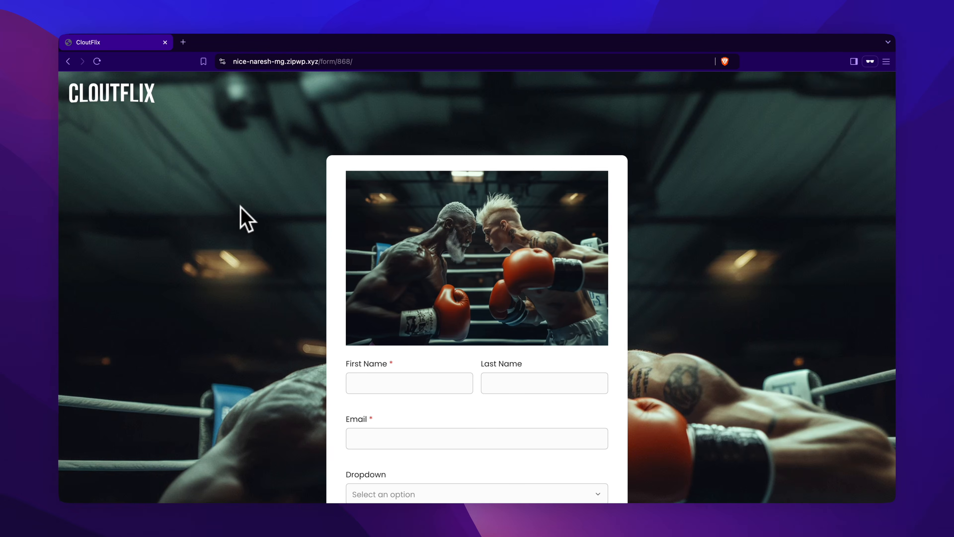
{"action": "scroll", "coordinate": [241, 217], "scroll_direction": "down", "scroll_amount": 5}
{"action": "scroll", "coordinate": [241, 218], "scroll_direction": "down", "scroll_amount": 8}
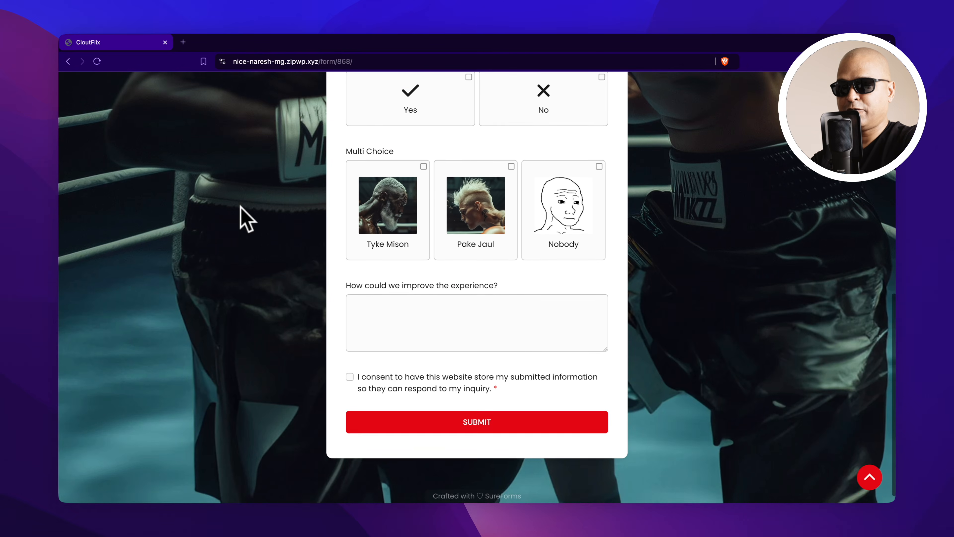
{"action": "scroll", "coordinate": [241, 217], "scroll_direction": "up", "scroll_amount": 15}
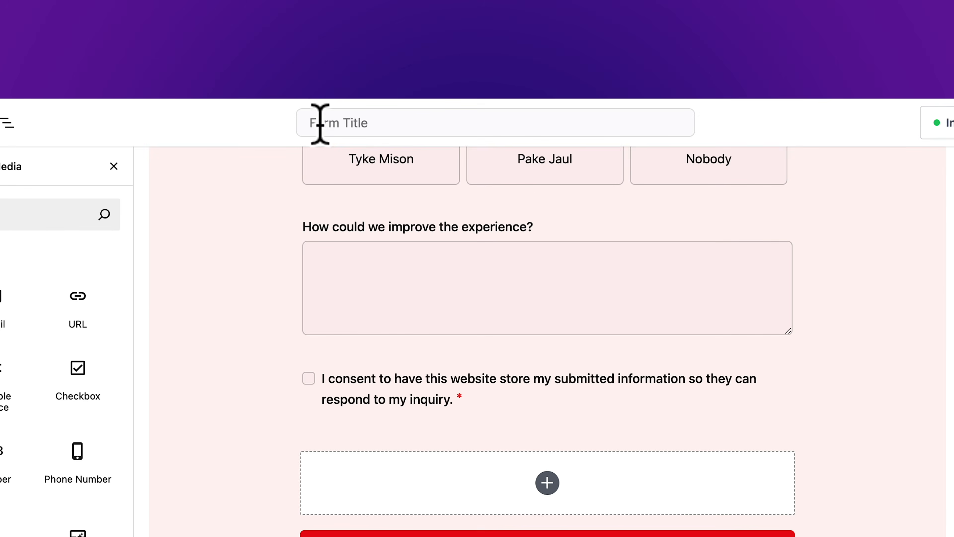
- Title the form CloutFlix in the form editor
{"action": "left_click", "coordinate": [354, 19]}
{"action": "type", "text": "CloutFlix"}
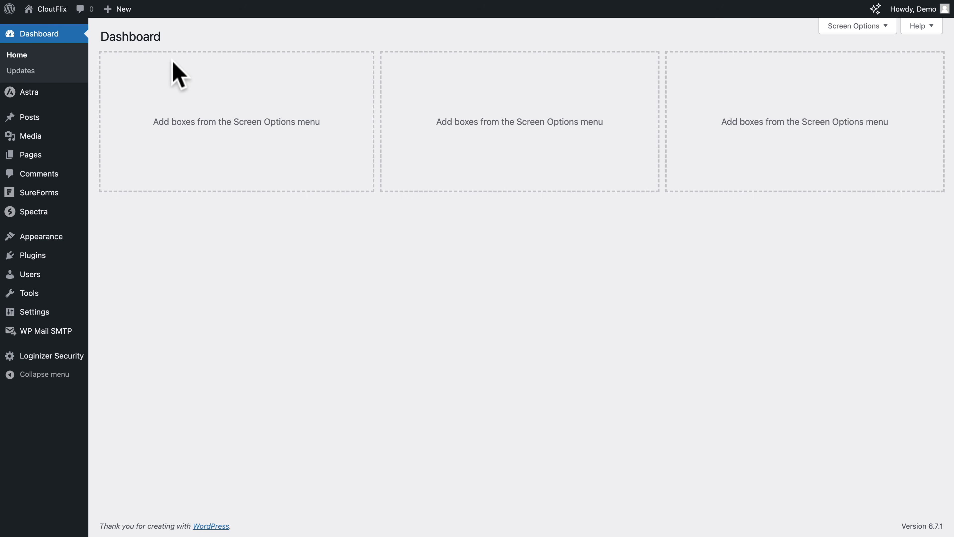
- Create a new WordPress page titled My Page and insert the SureForms Form block into it
{"action": "mouse_move", "coordinate": [31, 154]}
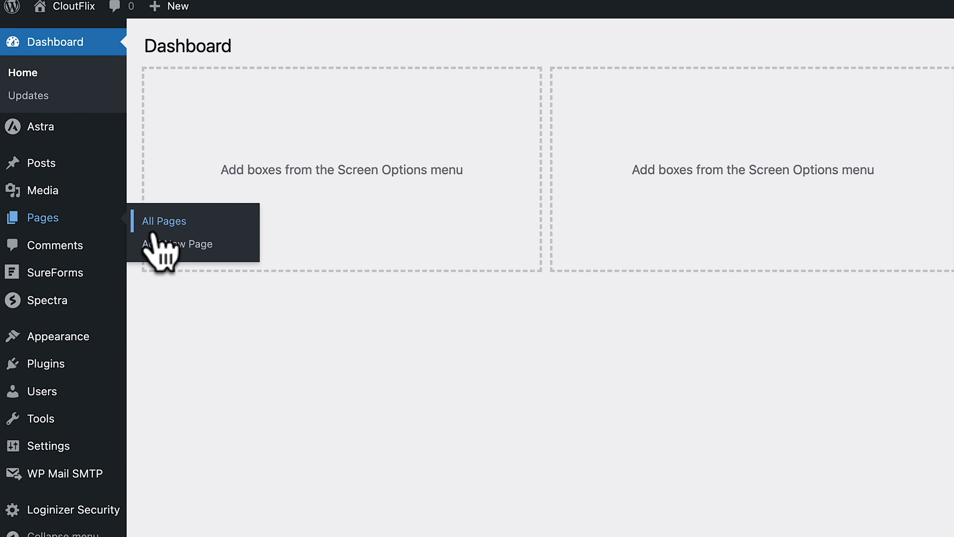
{"action": "left_click", "coordinate": [156, 241]}
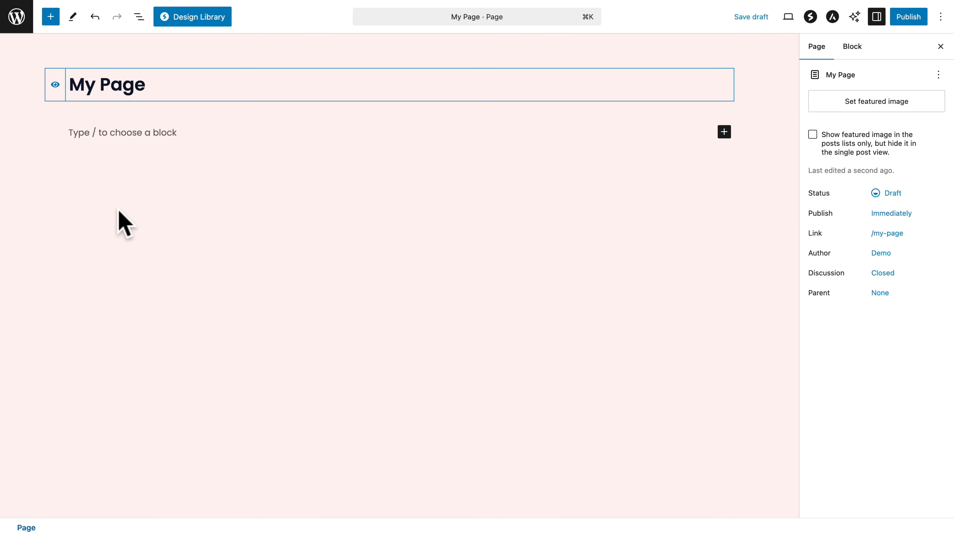
{"action": "left_click", "coordinate": [51, 17]}
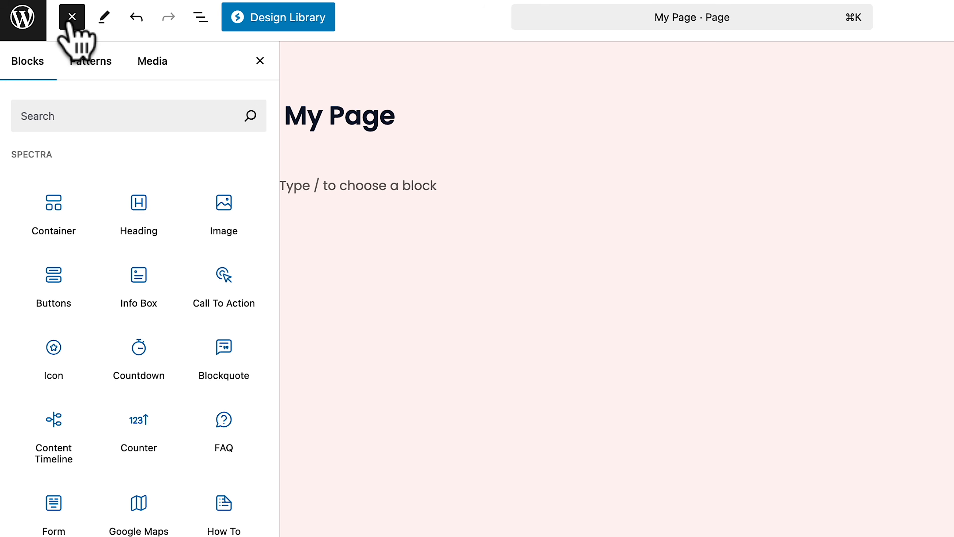
{"action": "left_click", "coordinate": [58, 113]}
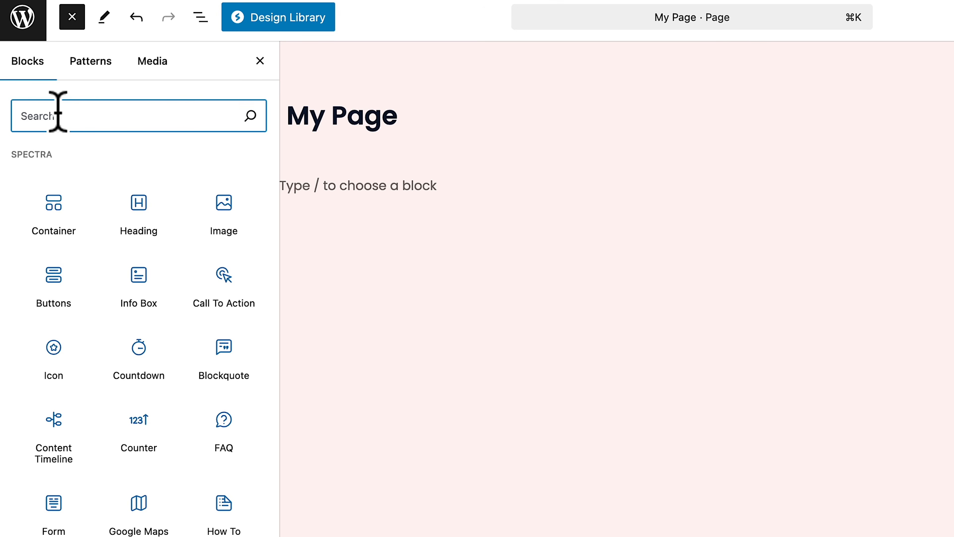
{"action": "type", "text": "sure"}
{"action": "mouse_move", "coordinate": [22, 166]}
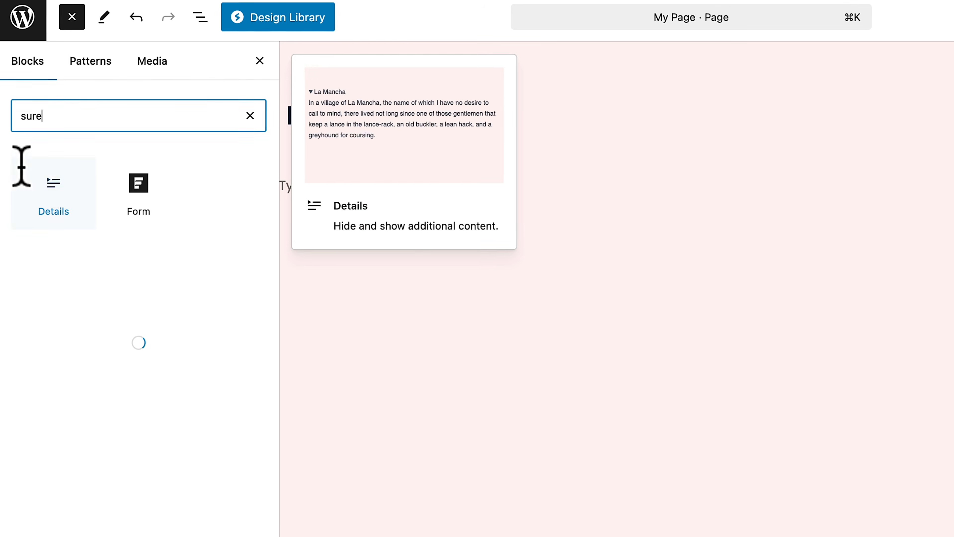
{"action": "mouse_move", "coordinate": [138, 184]}
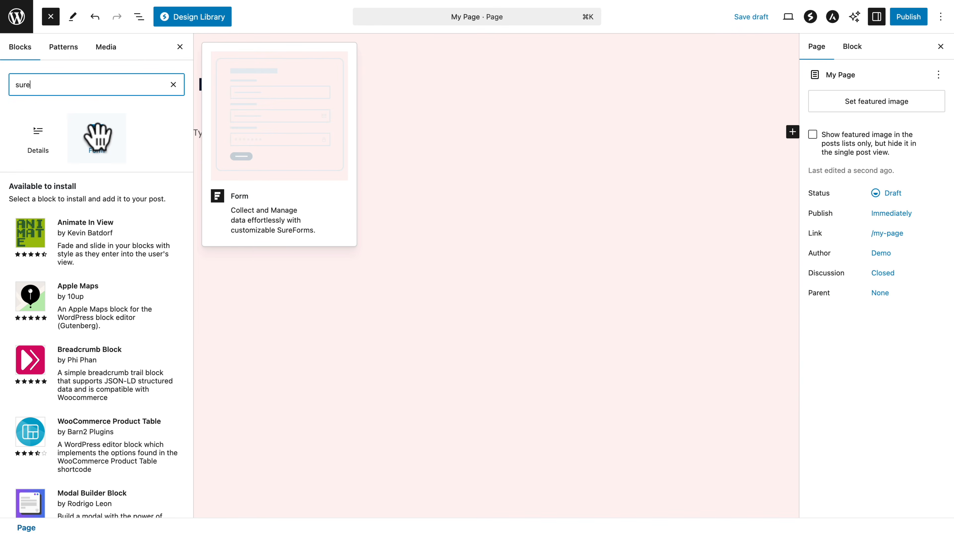
{"action": "left_click", "coordinate": [97, 138]}
- Load the existing CloutFlix form into the page's Form block and check how it is embedded
{"action": "left_click", "coordinate": [419, 190]}
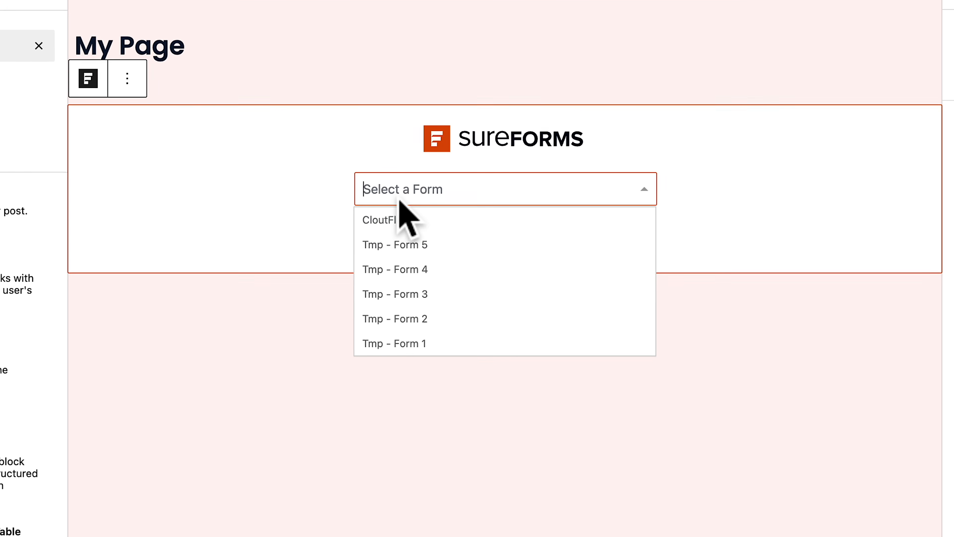
{"action": "left_click", "coordinate": [380, 222]}
{"action": "left_click", "coordinate": [461, 219]}
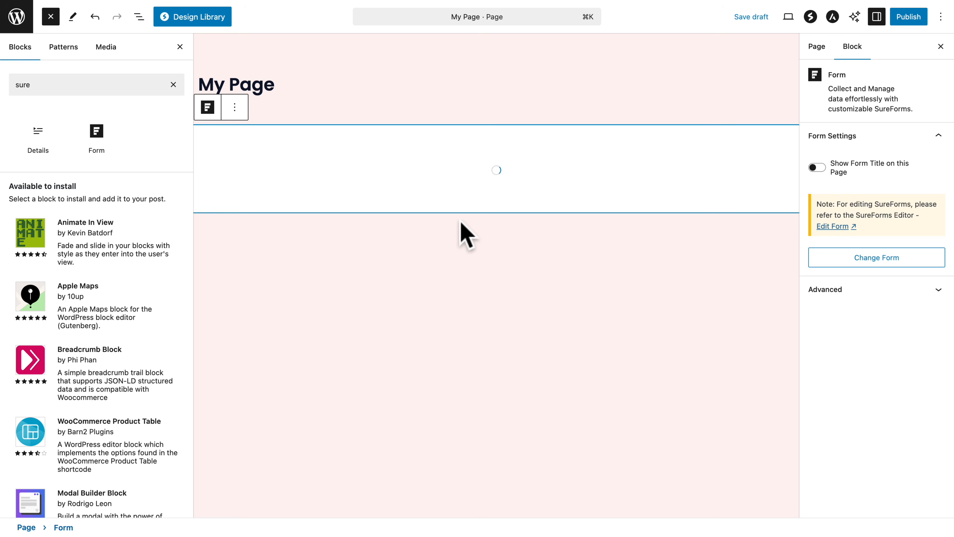
{"action": "scroll", "coordinate": [462, 227], "scroll_direction": "down", "scroll_amount": 10}
{"action": "scroll", "coordinate": [519, 215], "scroll_direction": "up", "scroll_amount": 7}
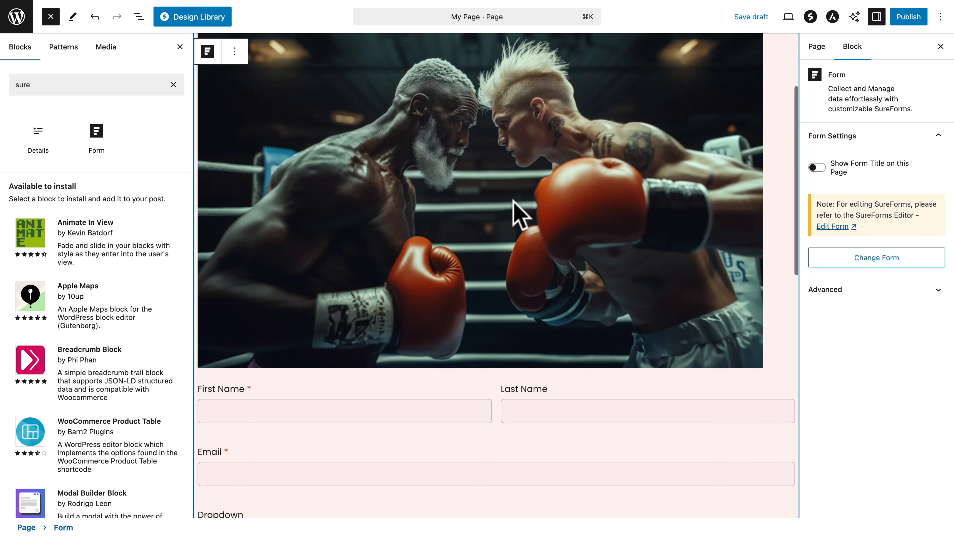
- Publish My Page and view the live page with its embedded form
{"action": "left_click", "coordinate": [913, 18]}
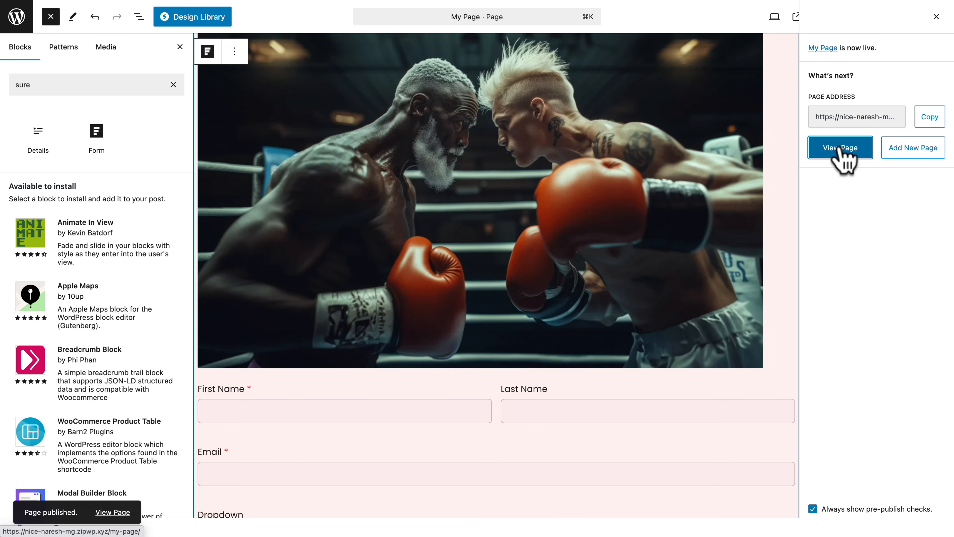
{"action": "left_click", "coordinate": [840, 147]}
{"action": "scroll", "coordinate": [657, 361], "scroll_direction": "down", "scroll_amount": 10}
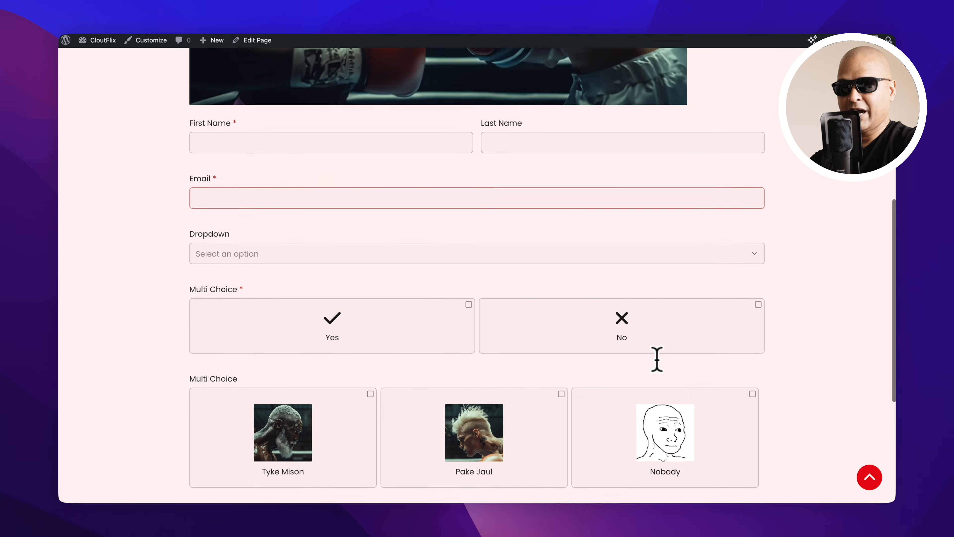
{"action": "scroll", "coordinate": [657, 361], "scroll_direction": "down", "scroll_amount": 1}
{"action": "scroll", "coordinate": [657, 361], "scroll_direction": "up", "scroll_amount": 11}
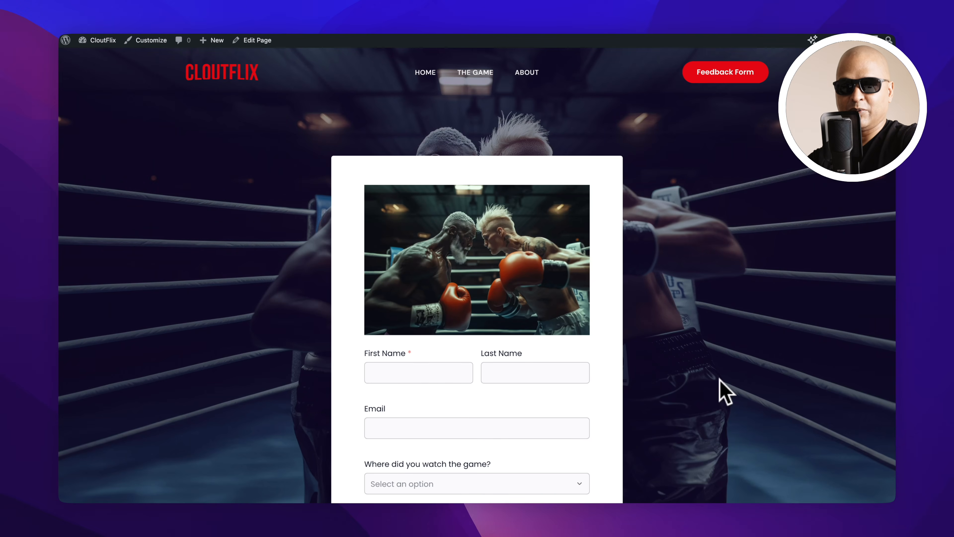
- Look through the styled CloutFlix feedback page and its form from the header to the submit button
{"action": "scroll", "coordinate": [726, 391], "scroll_direction": "down", "scroll_amount": 15}
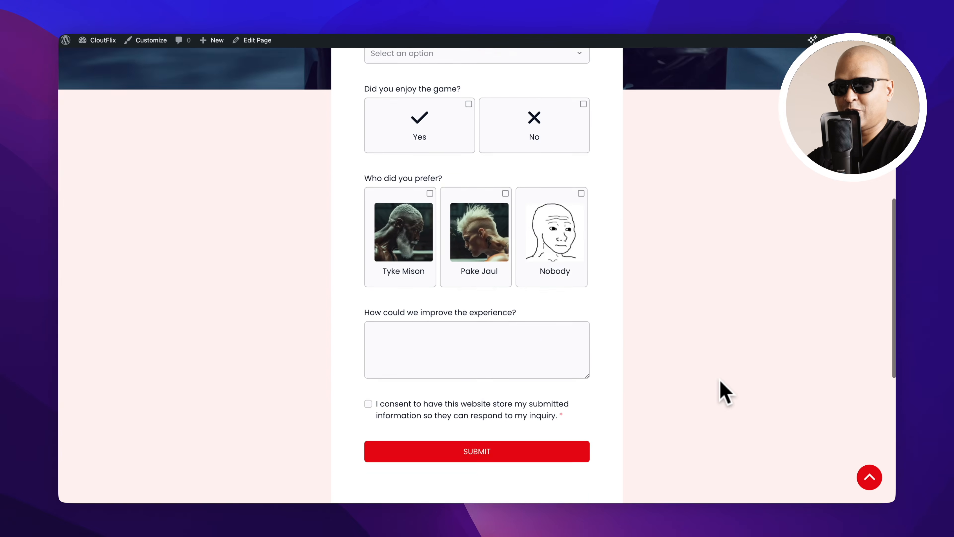
{"action": "scroll", "coordinate": [726, 391], "scroll_direction": "up", "scroll_amount": 15}
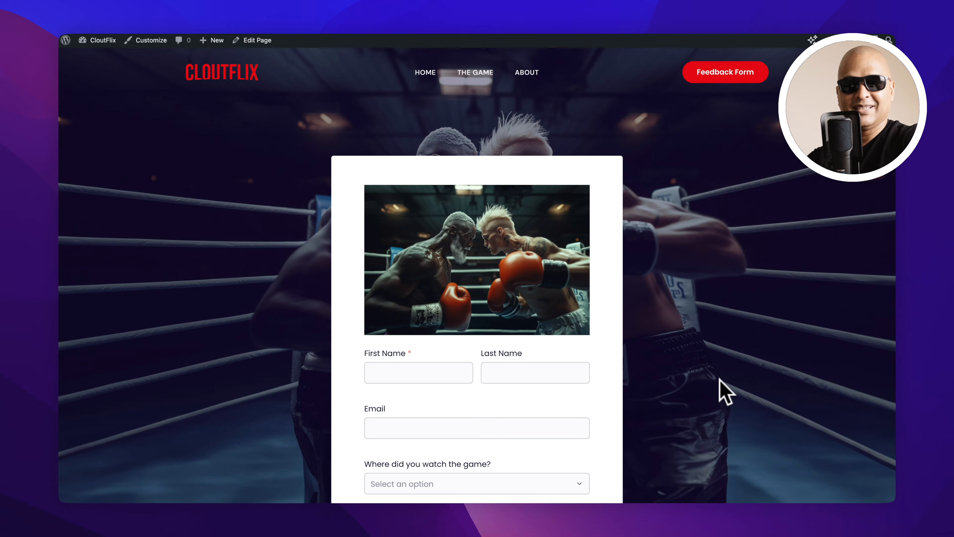